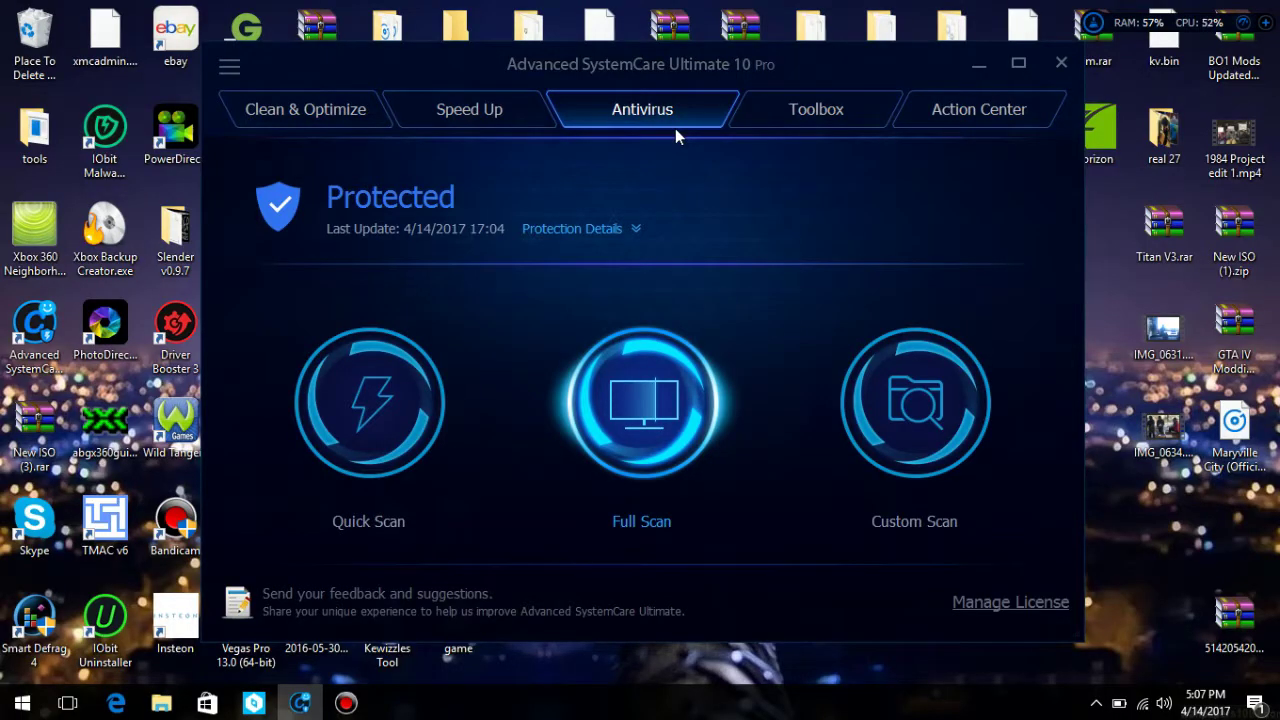
Step: Move TOR_Video.mp4 to the empty desktop area beside the cat and close the Advanced SystemCare Ultimate window
{"action": "left_click", "coordinate": [976, 64]}
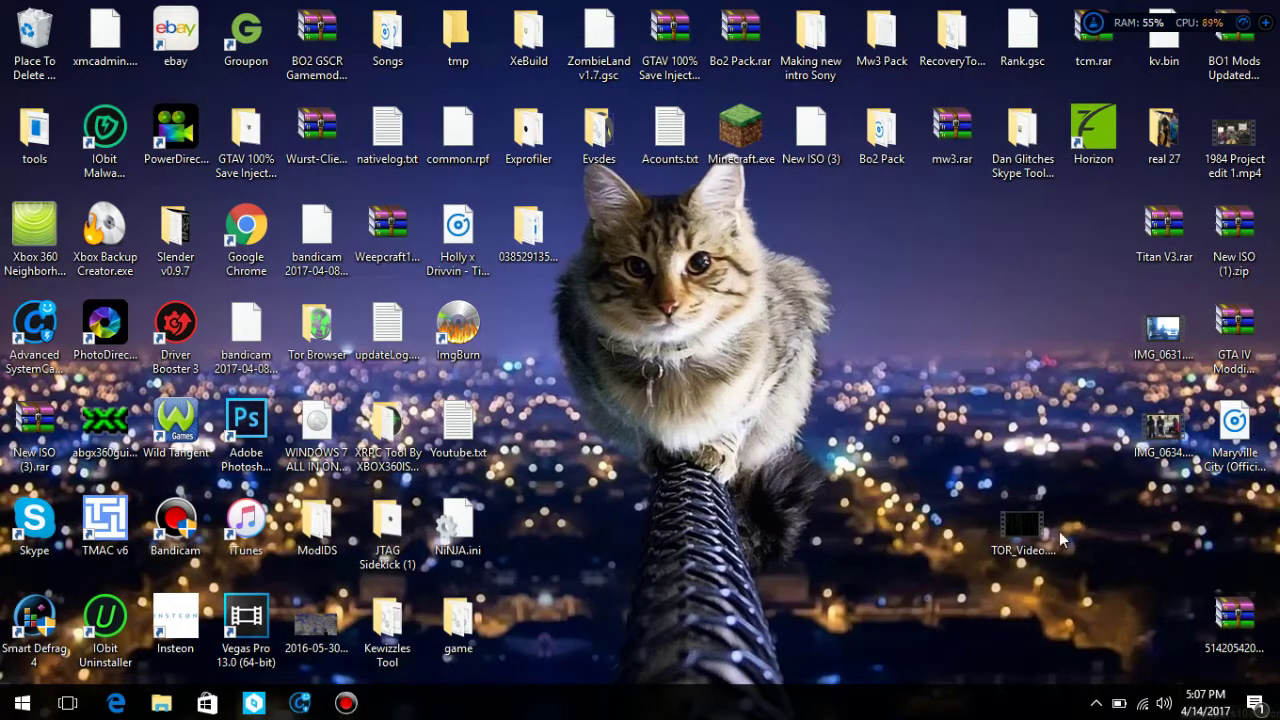
{"action": "left_click_drag", "start_coordinate": [1059, 531], "coordinate": [933, 330]}
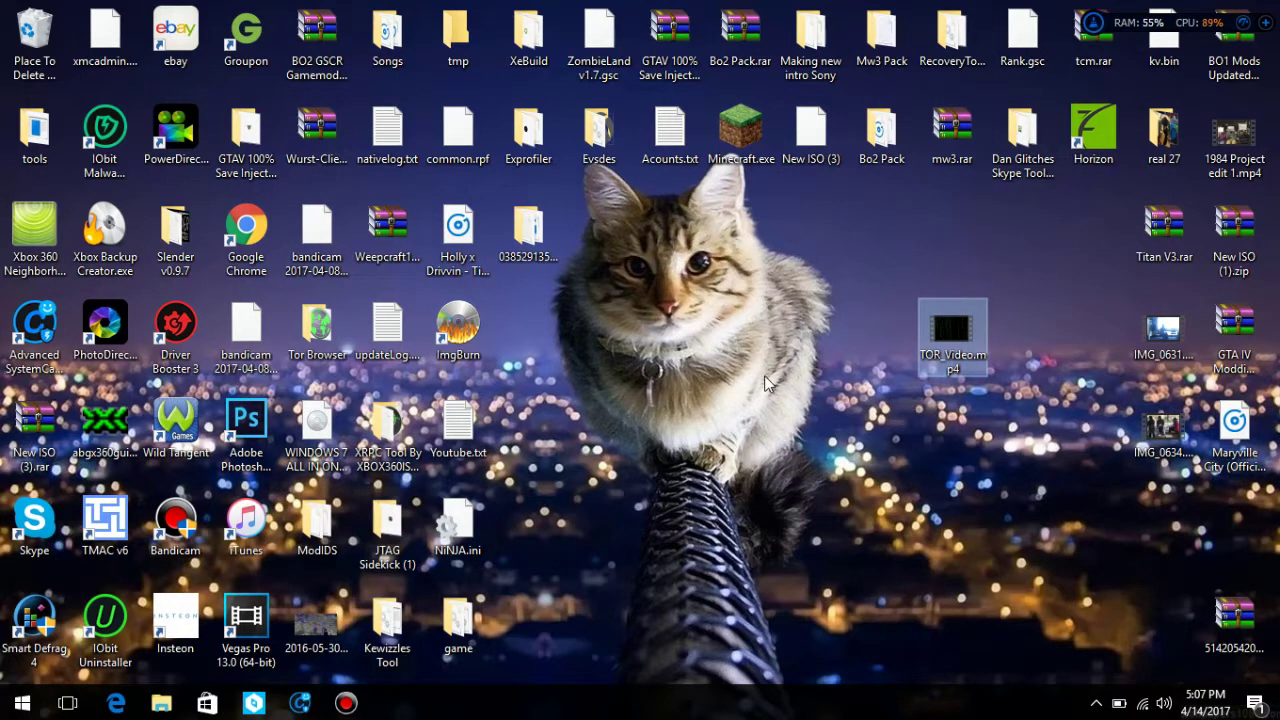
{"action": "left_click", "coordinate": [300, 703]}
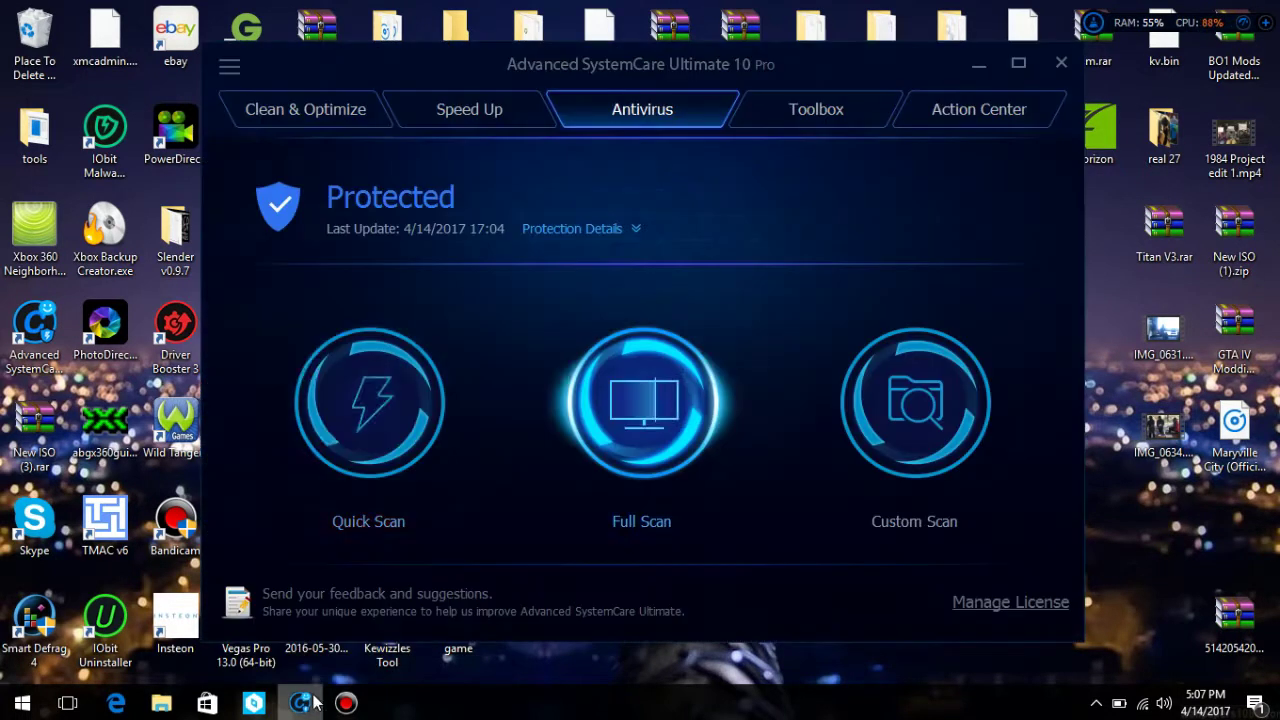
{"action": "left_click", "coordinate": [979, 64]}
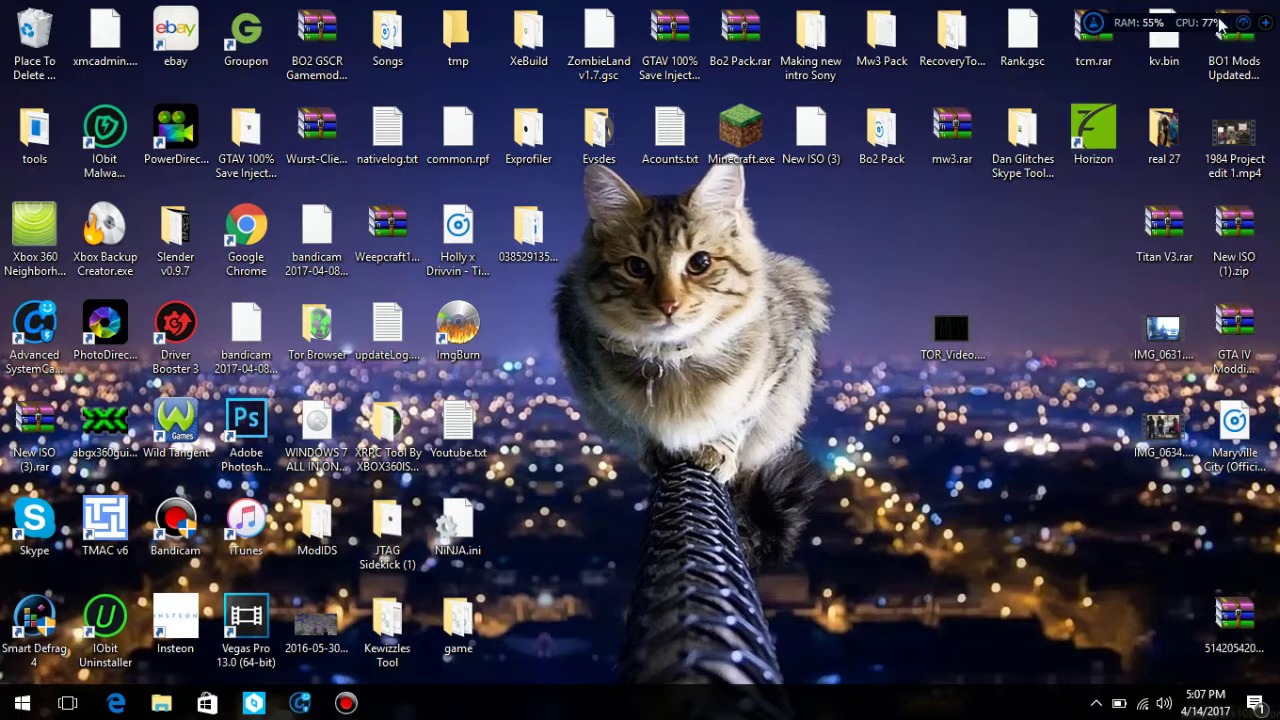
{"action": "left_click", "coordinate": [300, 703]}
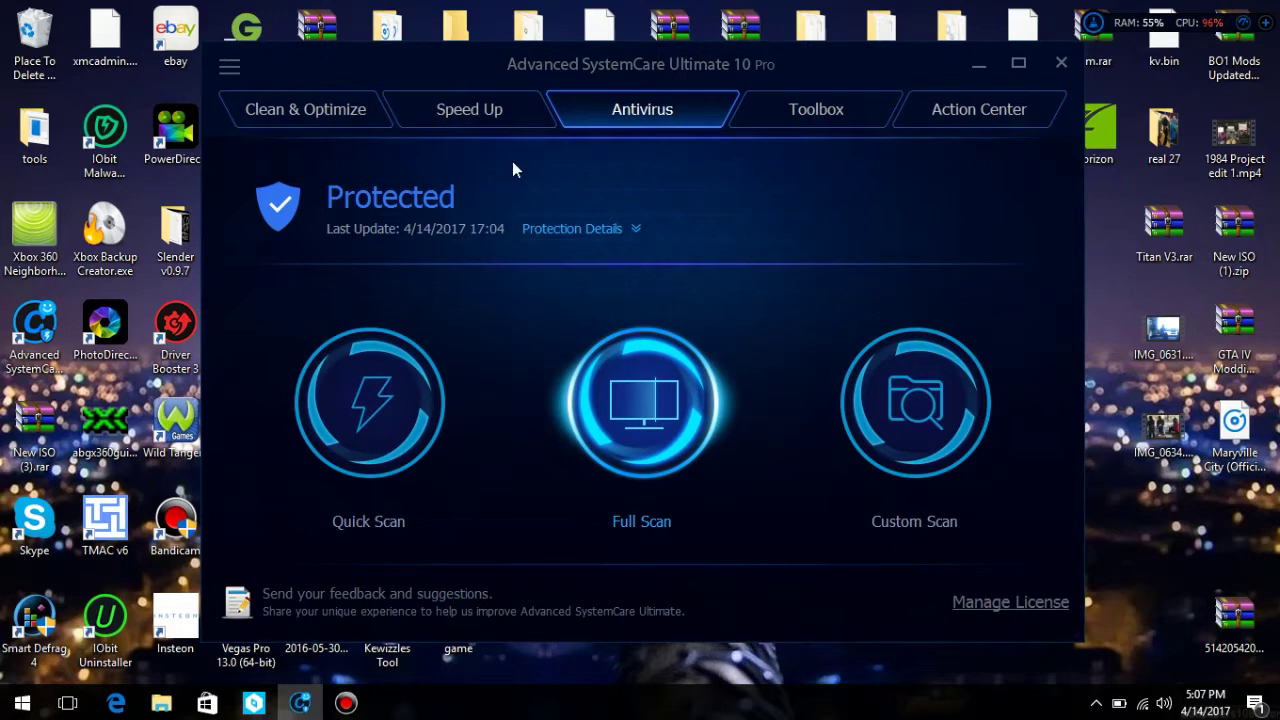
{"action": "left_click", "coordinate": [1061, 63]}
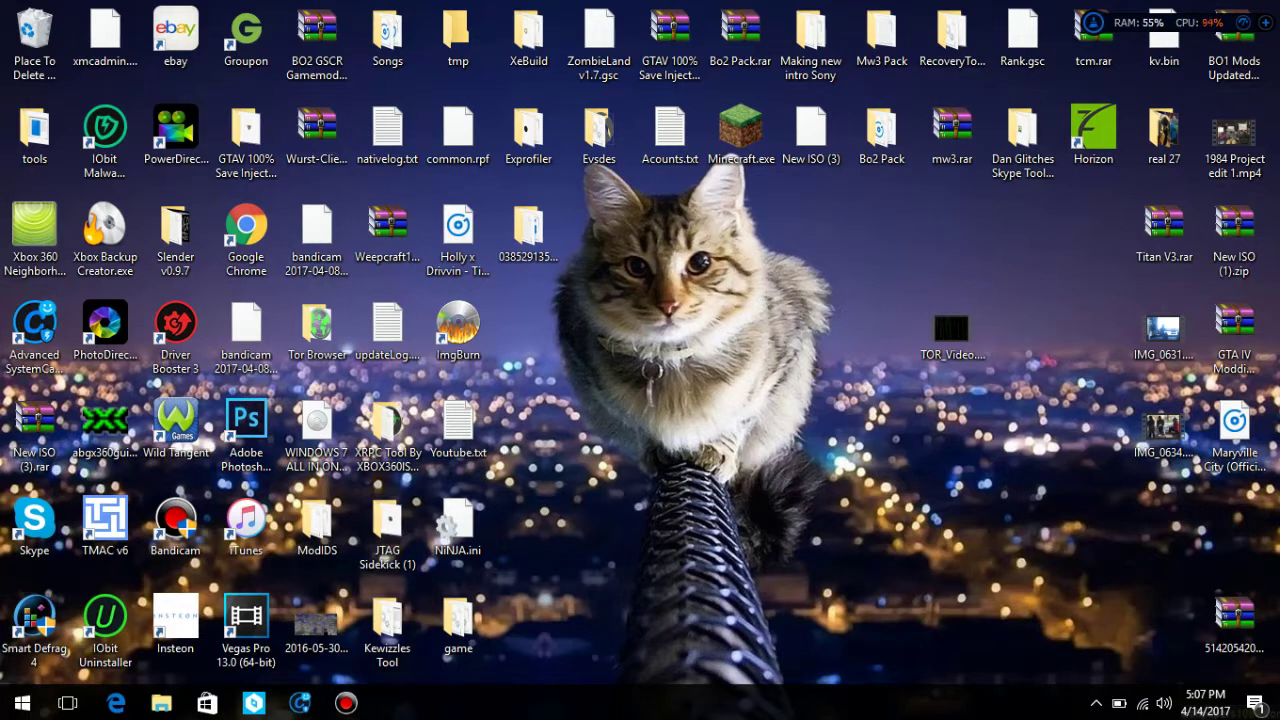
Step: Open Task Manager and reposition its window slightly so the running processes can be viewed
{"action": "right_click", "coordinate": [560, 706]}
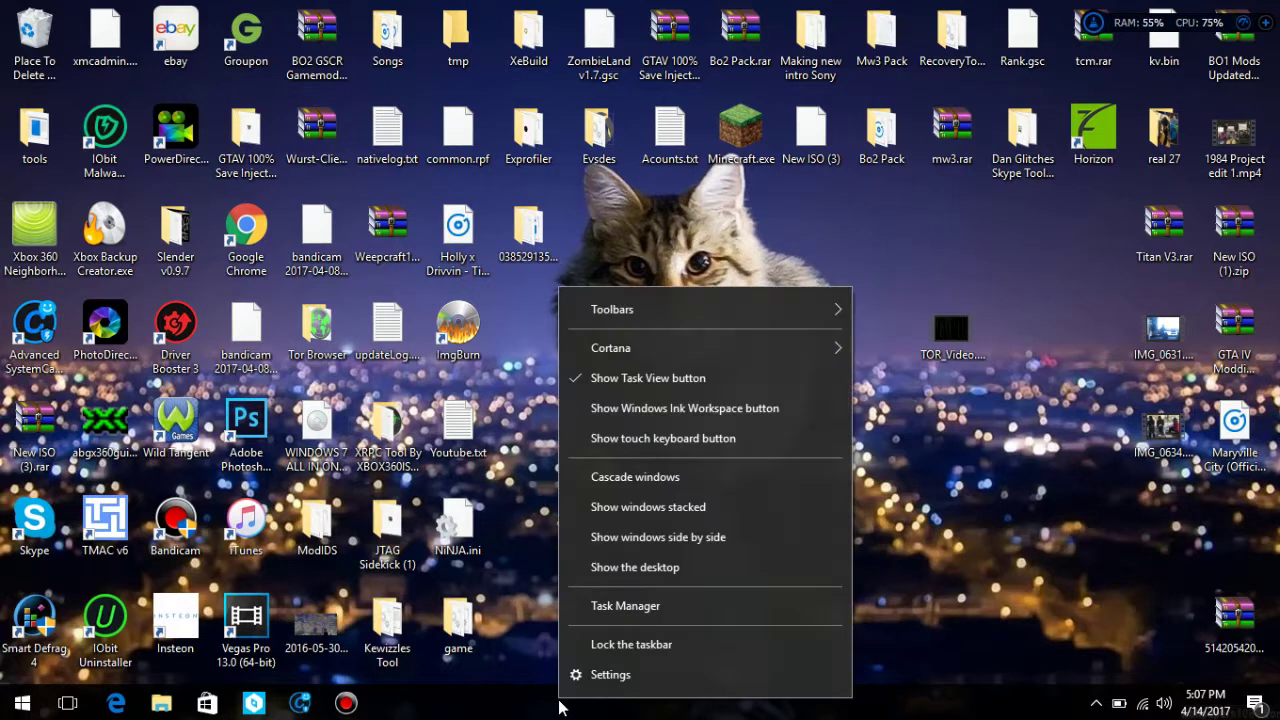
{"action": "left_click", "coordinate": [625, 604]}
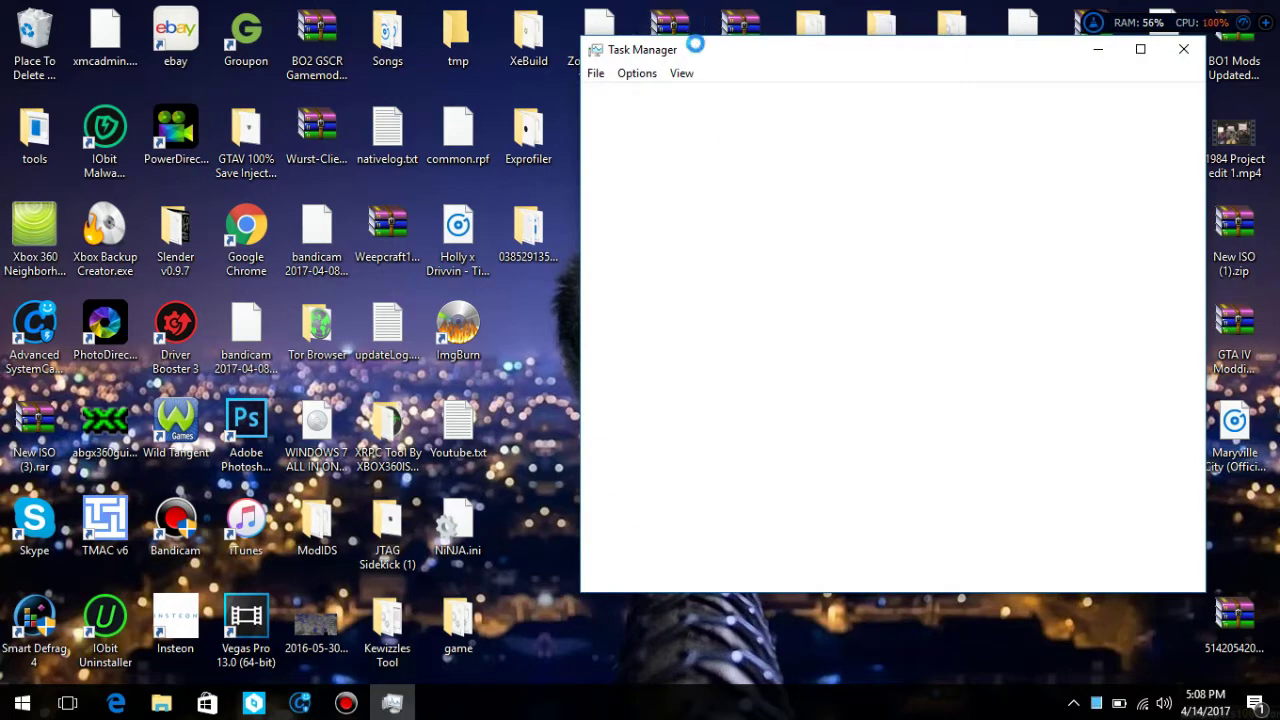
{"action": "left_click_drag", "start_coordinate": [694, 49], "coordinate": [665, 40]}
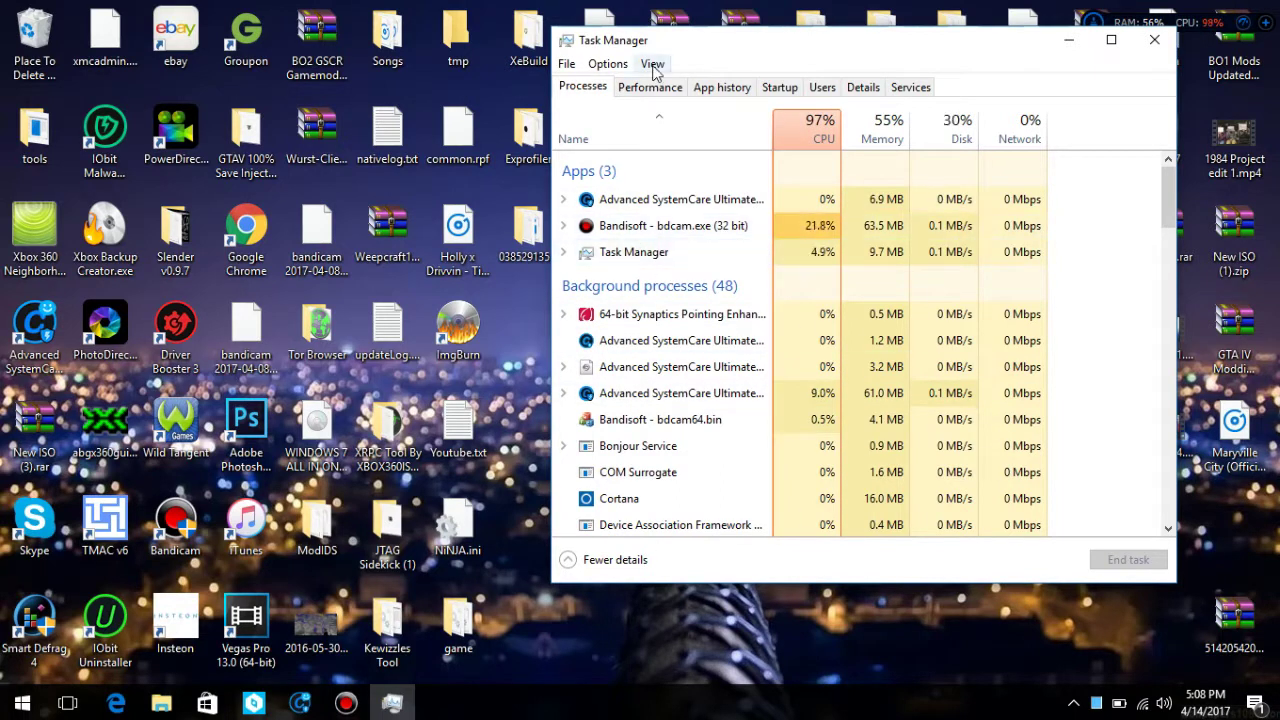
{"action": "left_click_drag", "start_coordinate": [822, 32], "coordinate": [822, 55]}
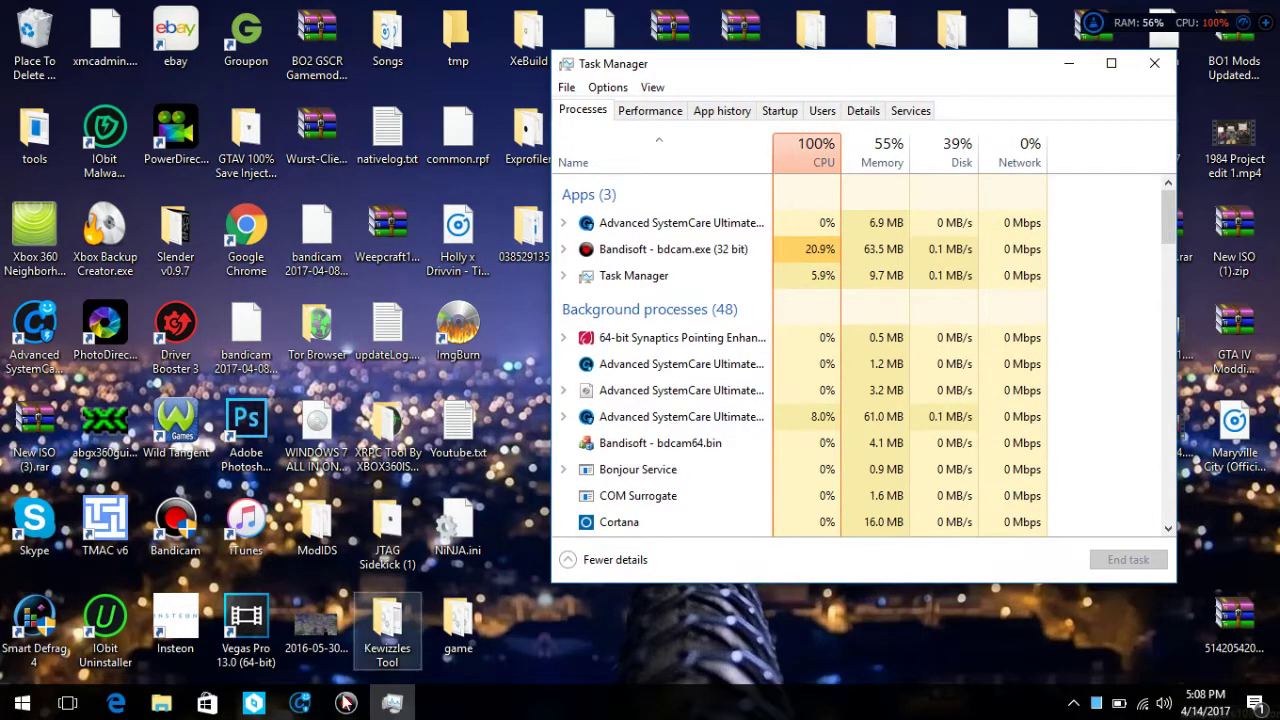
{"action": "left_click", "coordinate": [300, 703]}
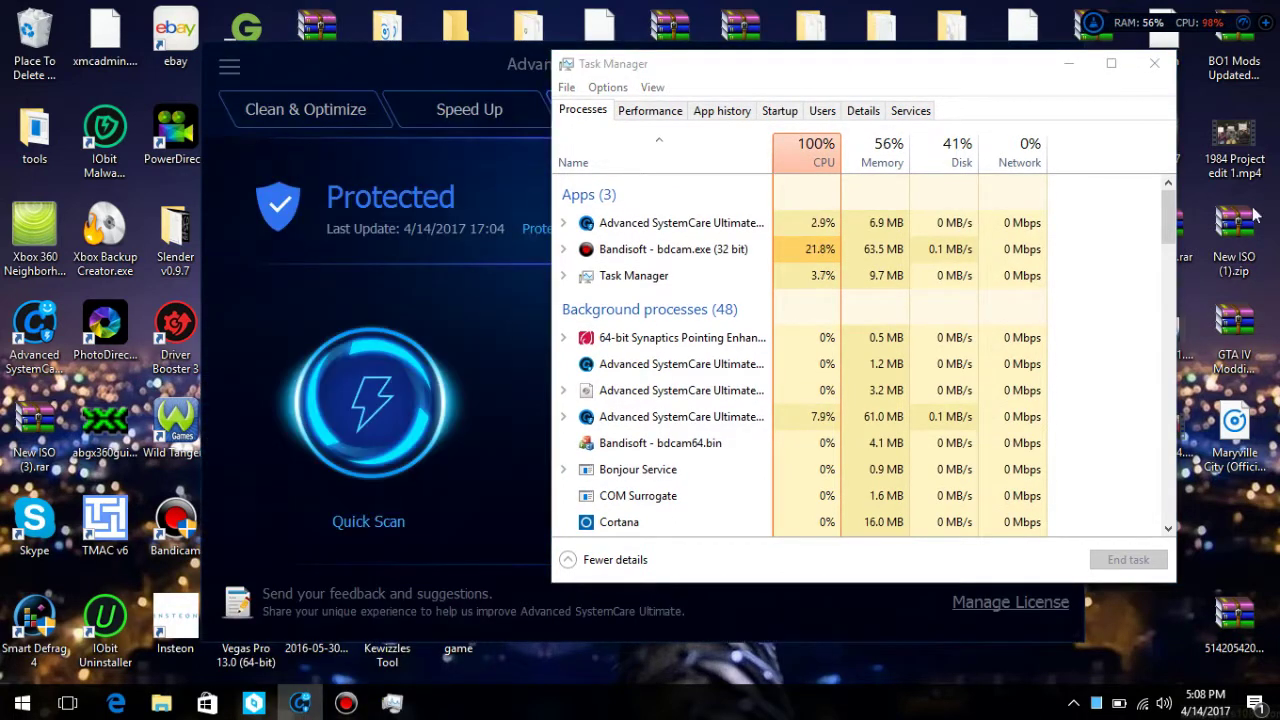
{"action": "left_click_drag", "start_coordinate": [527, 62], "coordinate": [2, 306]}
{"action": "left_click", "coordinate": [458, 298]}
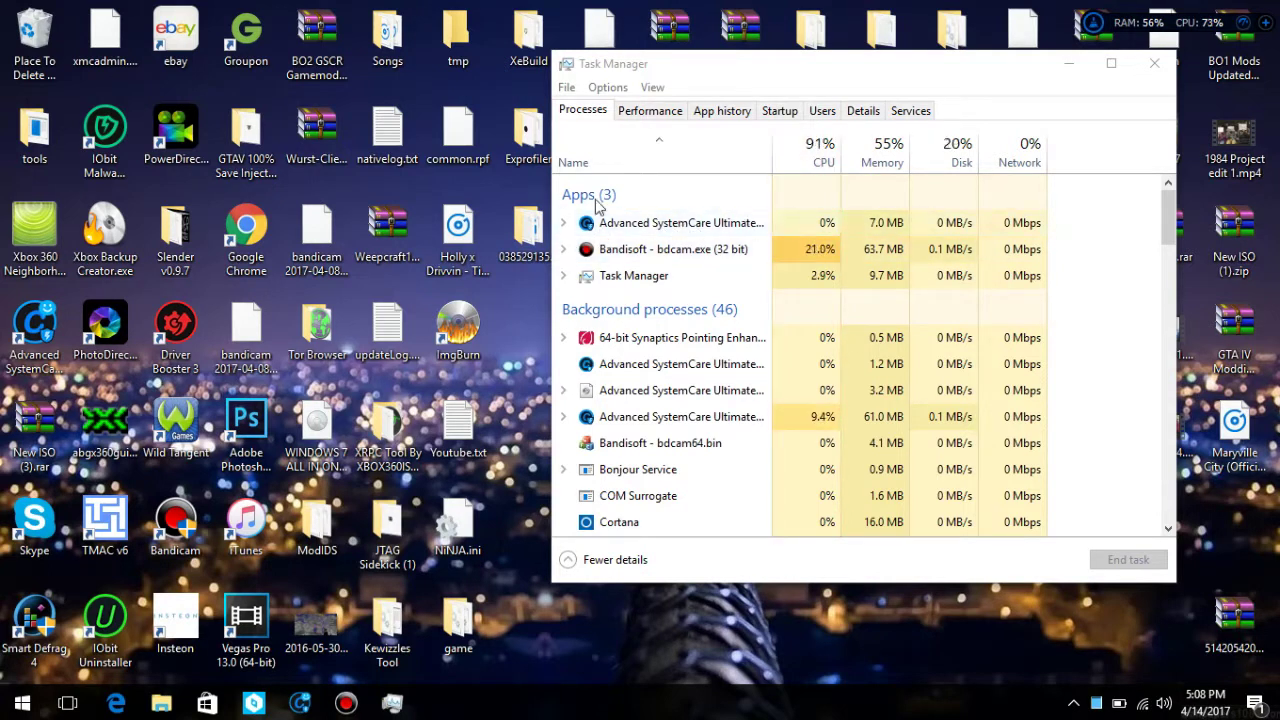
Step: Locate the Advanced SystemCare app's process in the detailed process list and look through the other running processes
{"action": "right_click", "coordinate": [690, 229]}
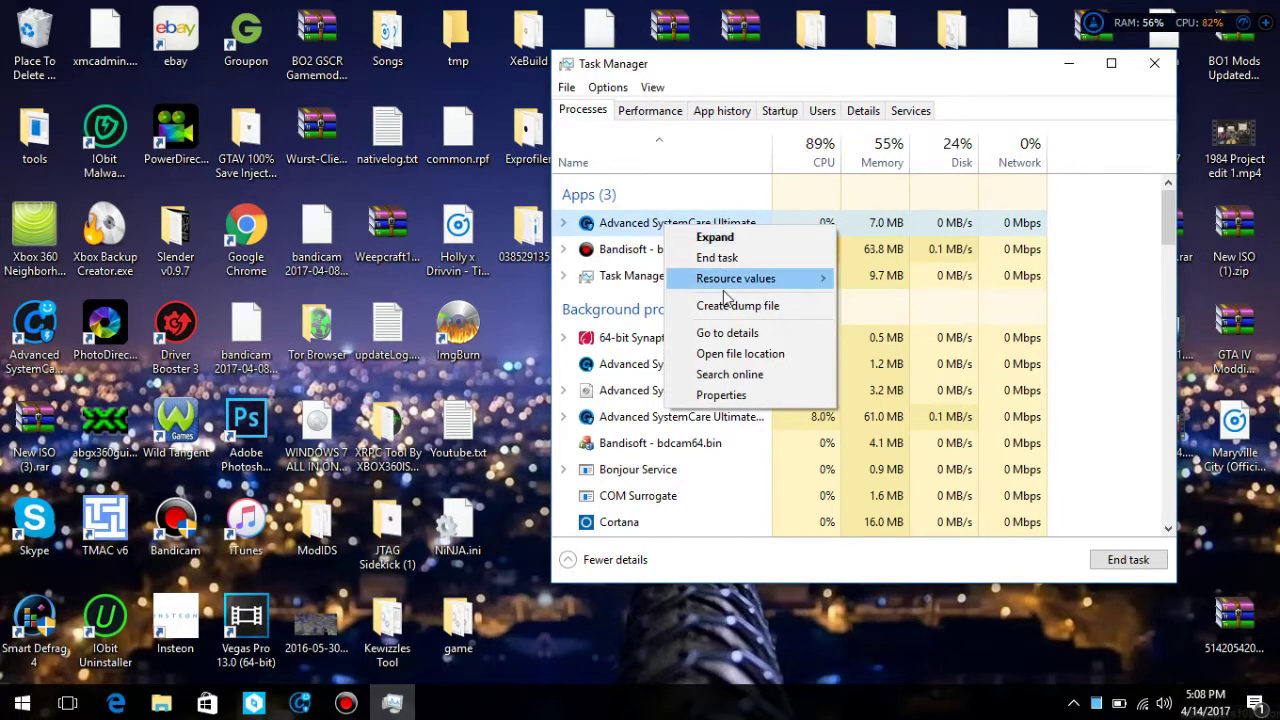
{"action": "left_click", "coordinate": [724, 333]}
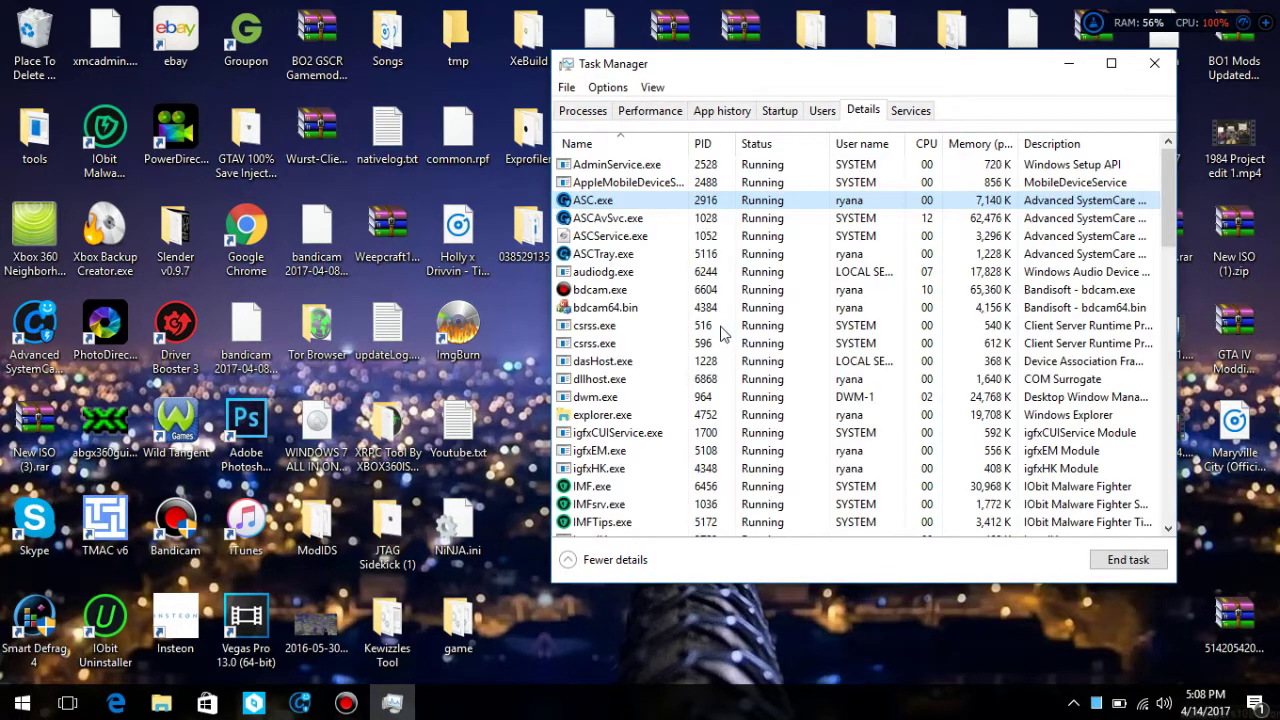
{"action": "scroll", "coordinate": [850, 253], "scroll_direction": "down", "scroll_amount": 4}
{"action": "scroll", "coordinate": [852, 253], "scroll_direction": "down", "scroll_amount": 6}
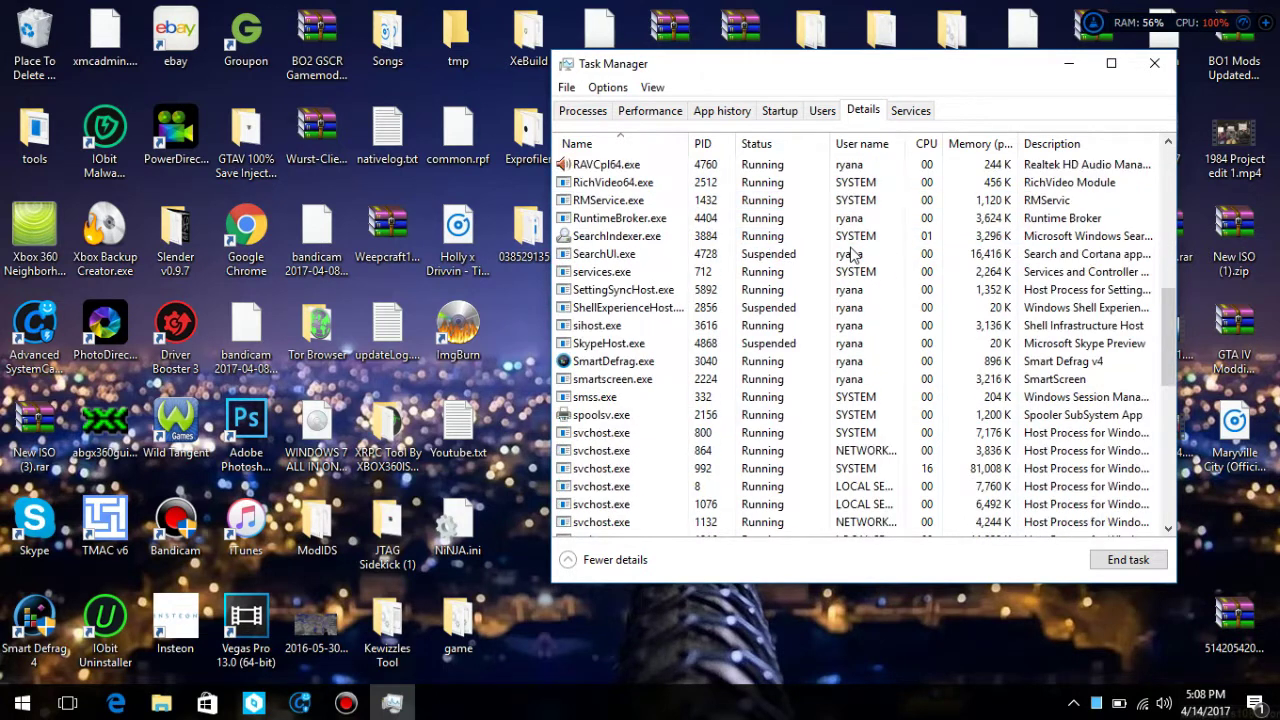
{"action": "scroll", "coordinate": [852, 253], "scroll_direction": "up", "scroll_amount": 10}
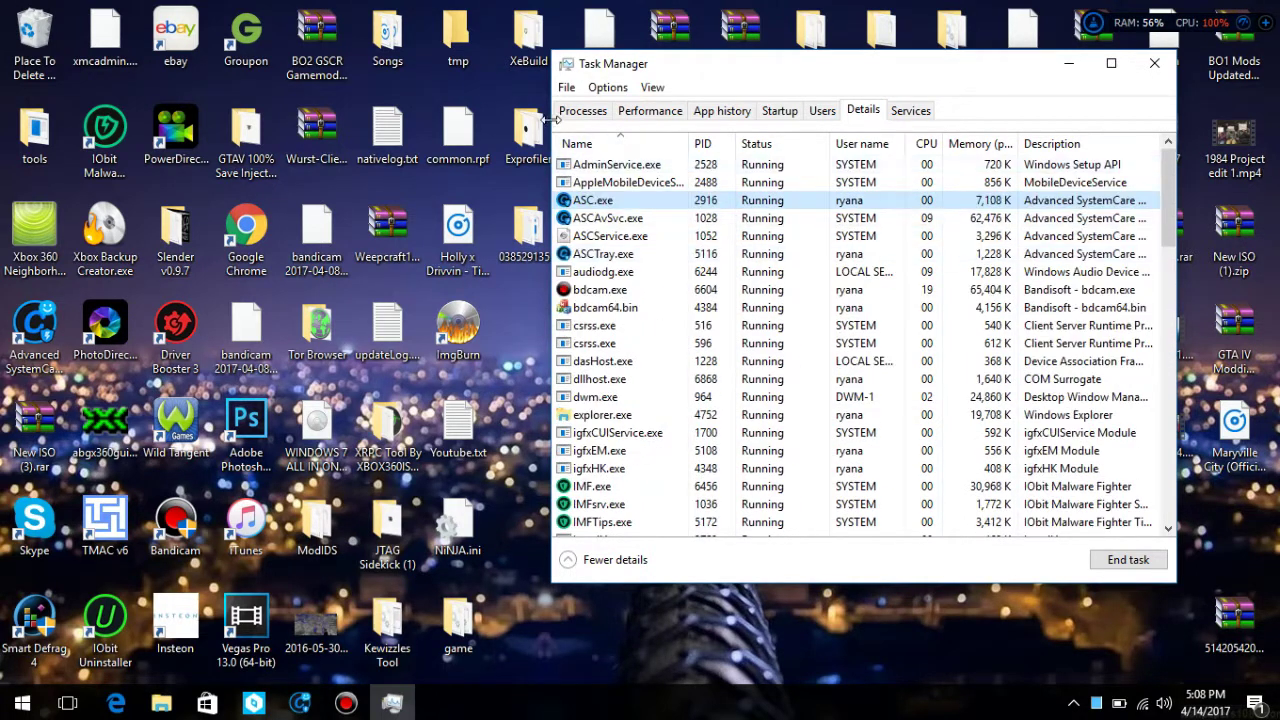
Step: Restrict the processor affinity of Advanced SystemCare's ASC.exe process to CPU 0 by excluding CPU 1
{"action": "left_click", "coordinate": [582, 112]}
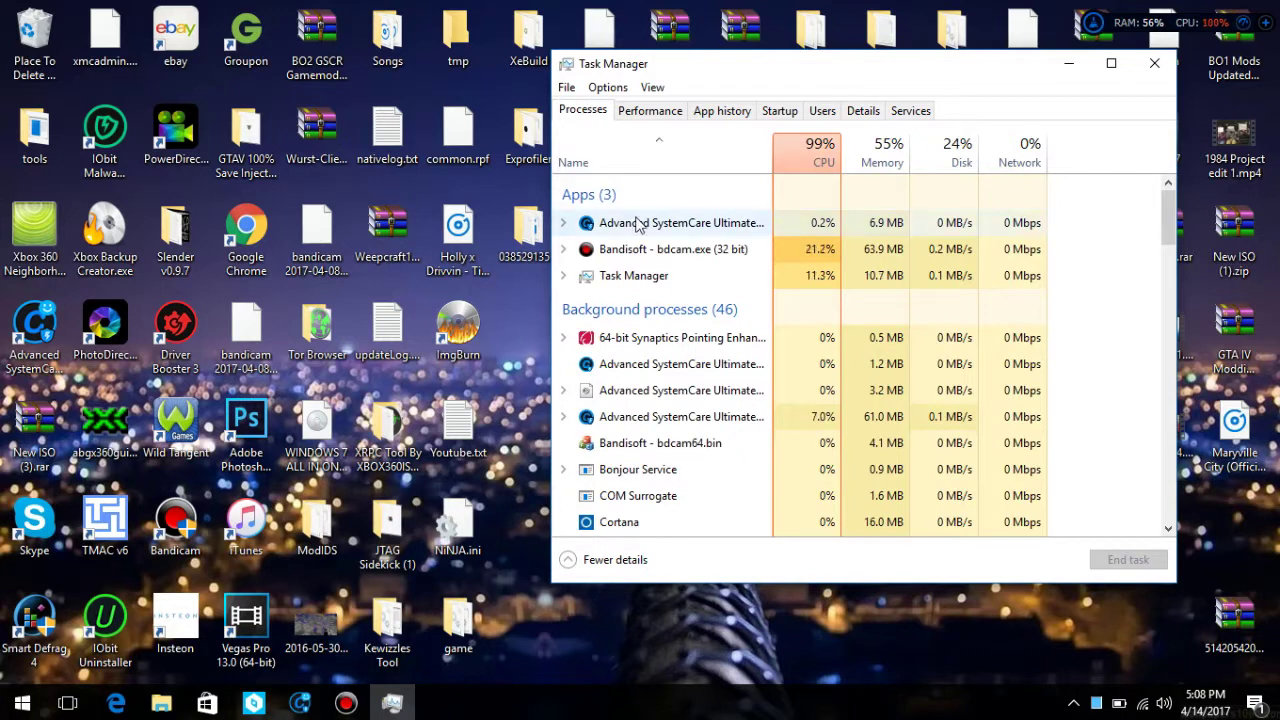
{"action": "right_click", "coordinate": [637, 222]}
{"action": "left_click", "coordinate": [699, 327]}
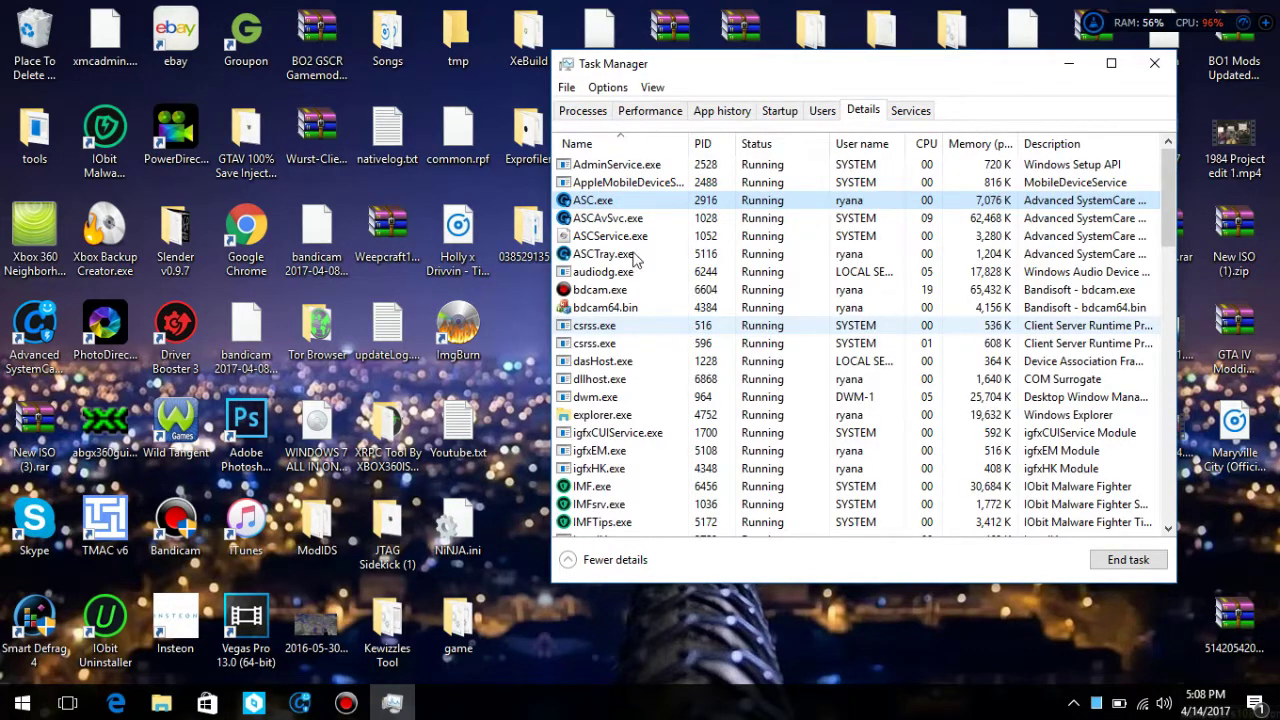
{"action": "right_click", "coordinate": [792, 201]}
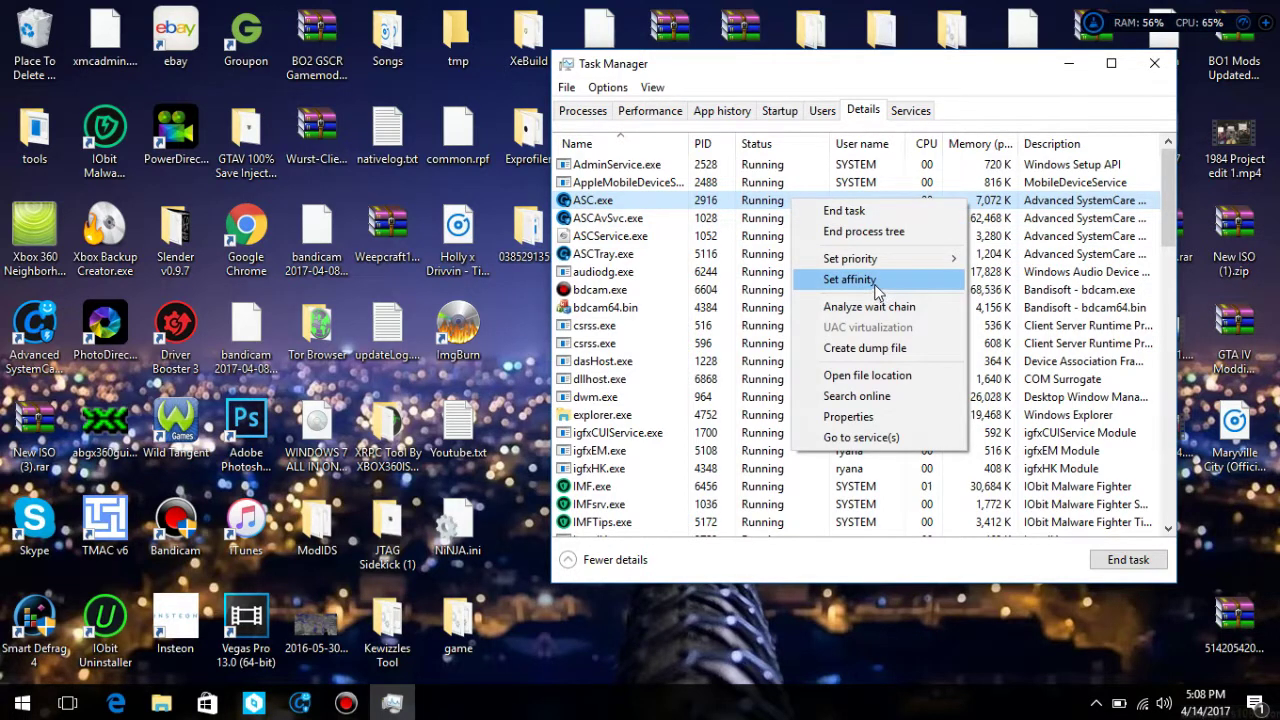
{"action": "mouse_move", "coordinate": [892, 268]}
{"action": "left_click", "coordinate": [886, 290]}
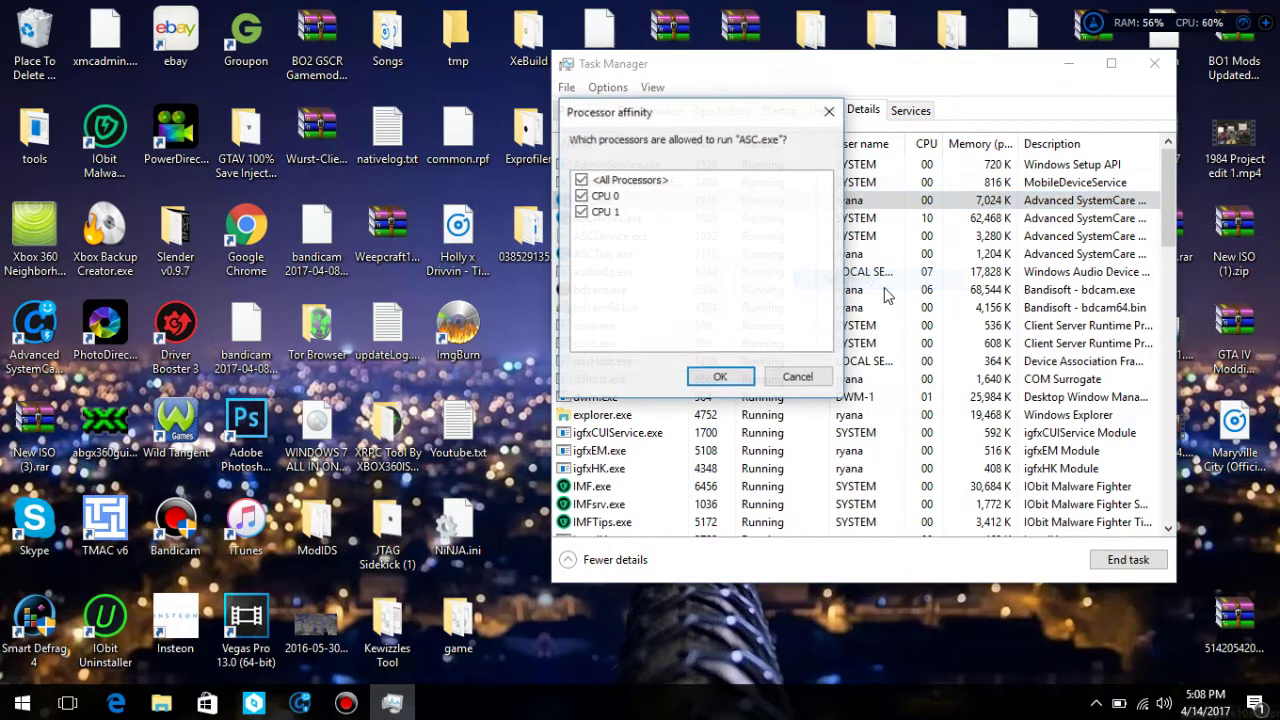
{"action": "left_click", "coordinate": [582, 213]}
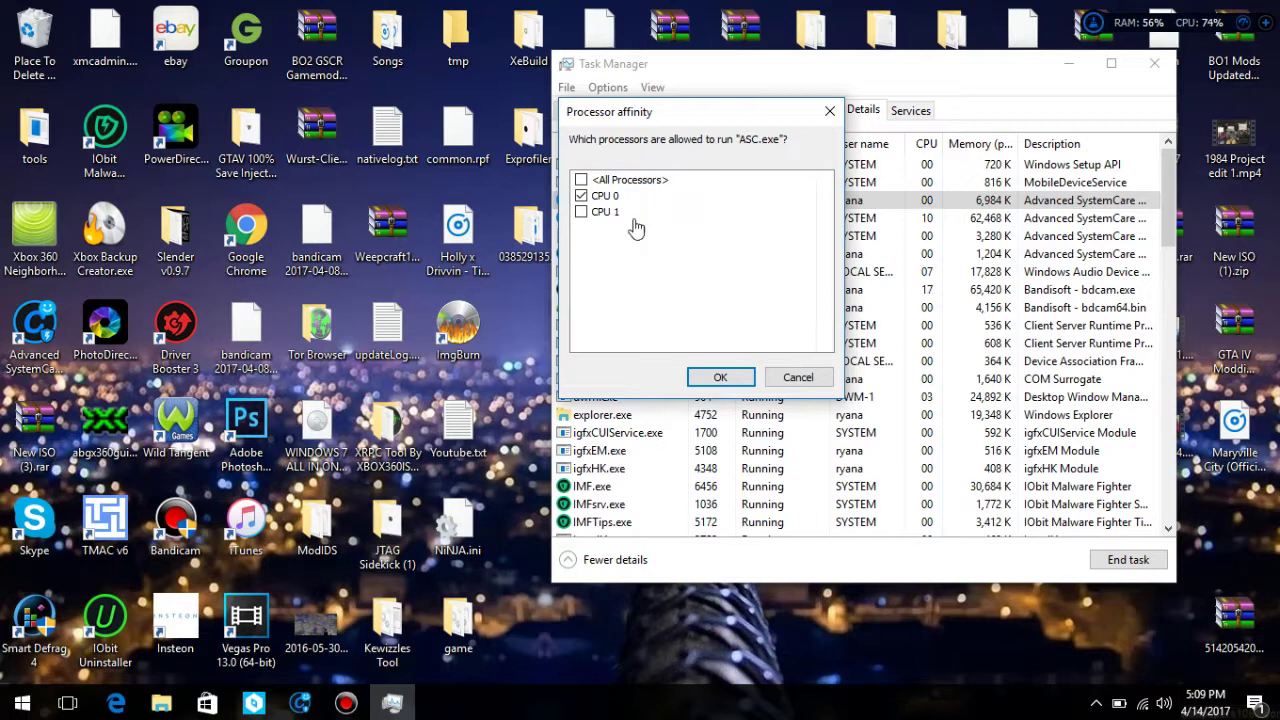
{"action": "left_click", "coordinate": [720, 377]}
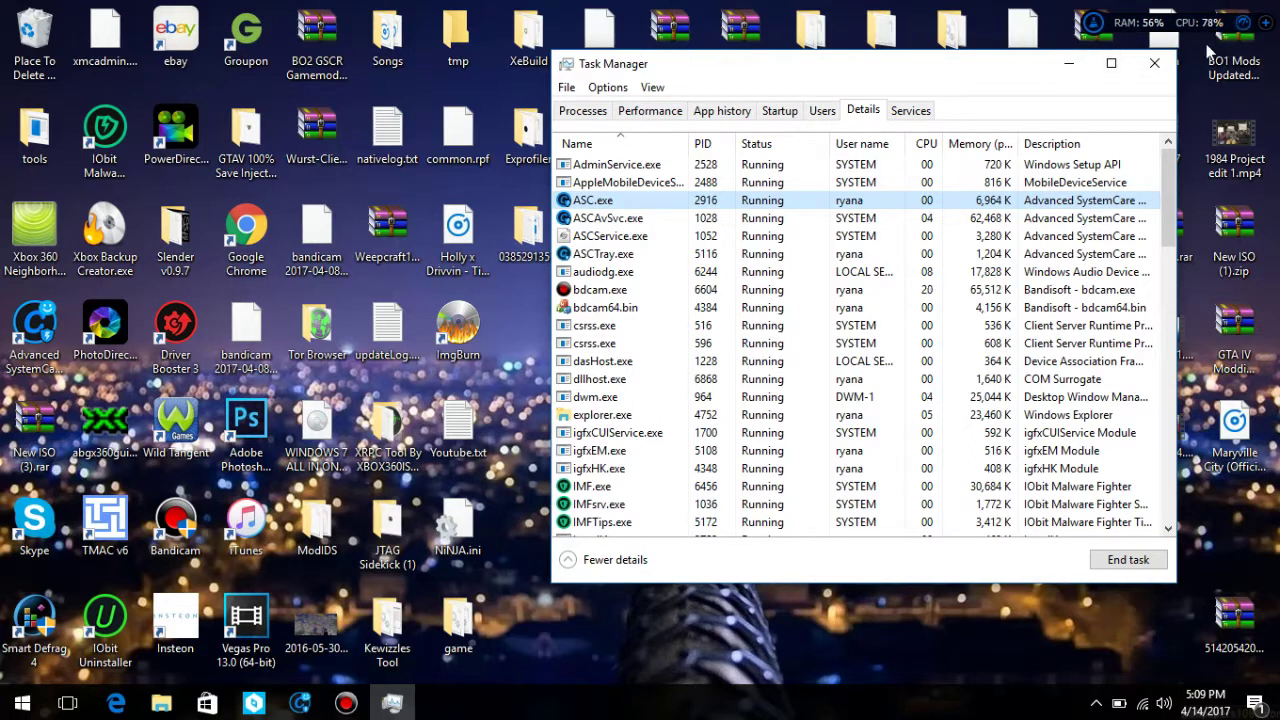
Step: Restrict the processor affinity of Bandicam's bdcam.exe process to CPU 1 by excluding CPU 0
{"action": "left_click", "coordinate": [592, 110]}
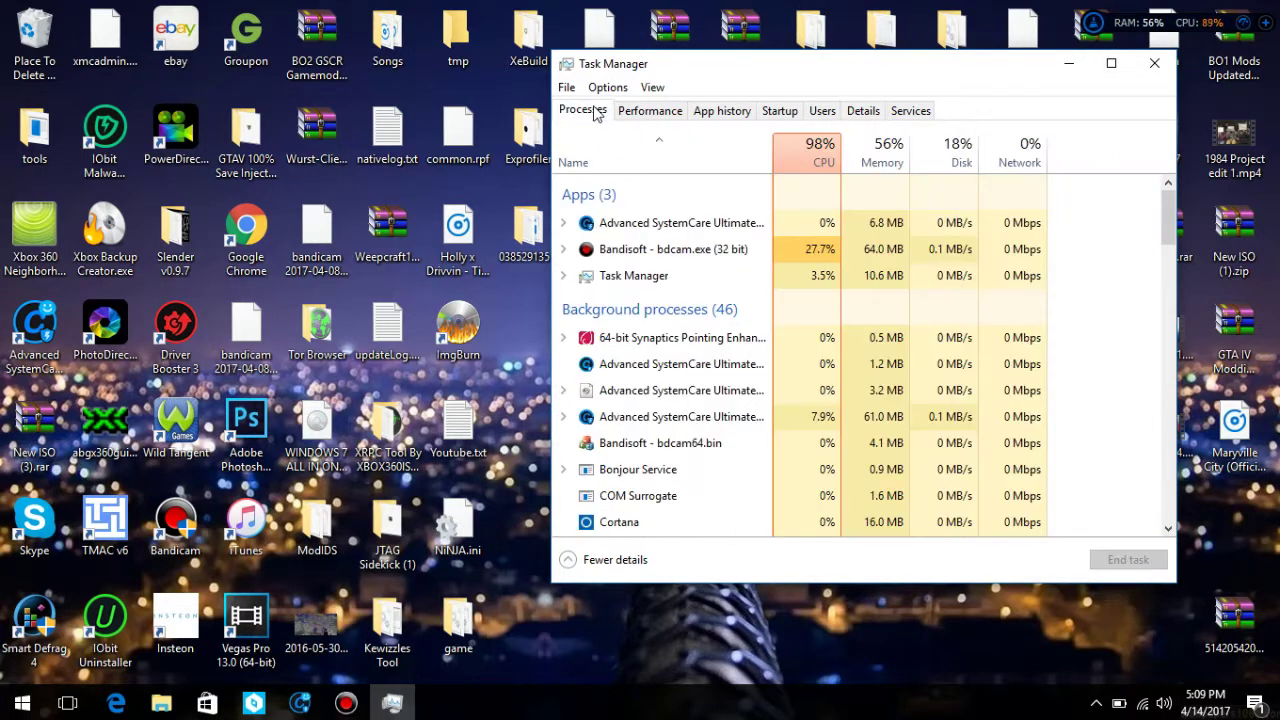
{"action": "right_click", "coordinate": [624, 250]}
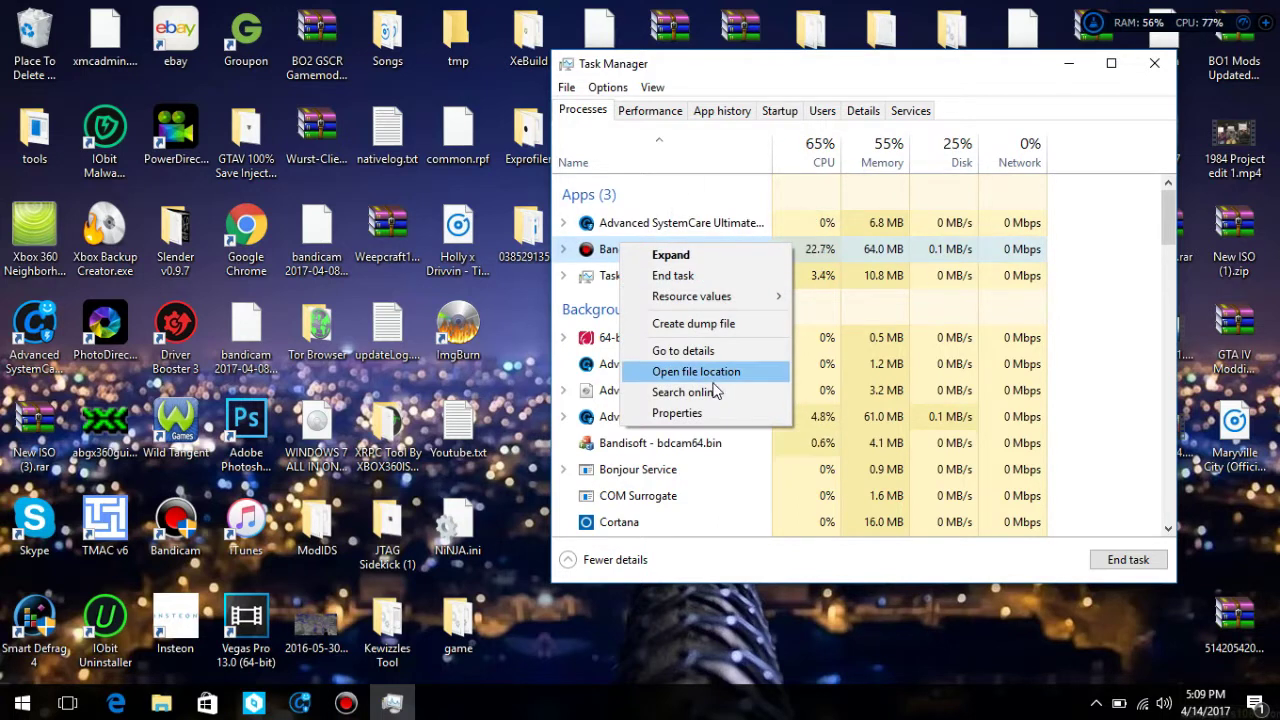
{"action": "left_click", "coordinate": [704, 350]}
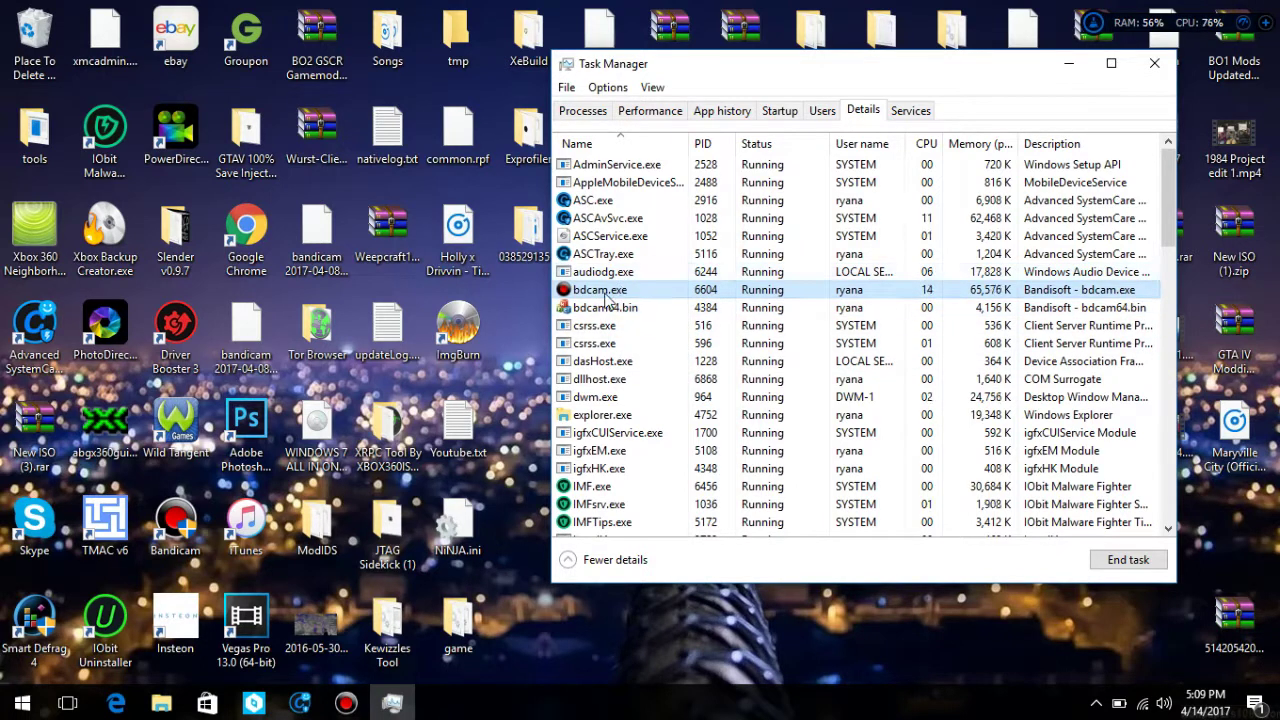
{"action": "right_click", "coordinate": [604, 296]}
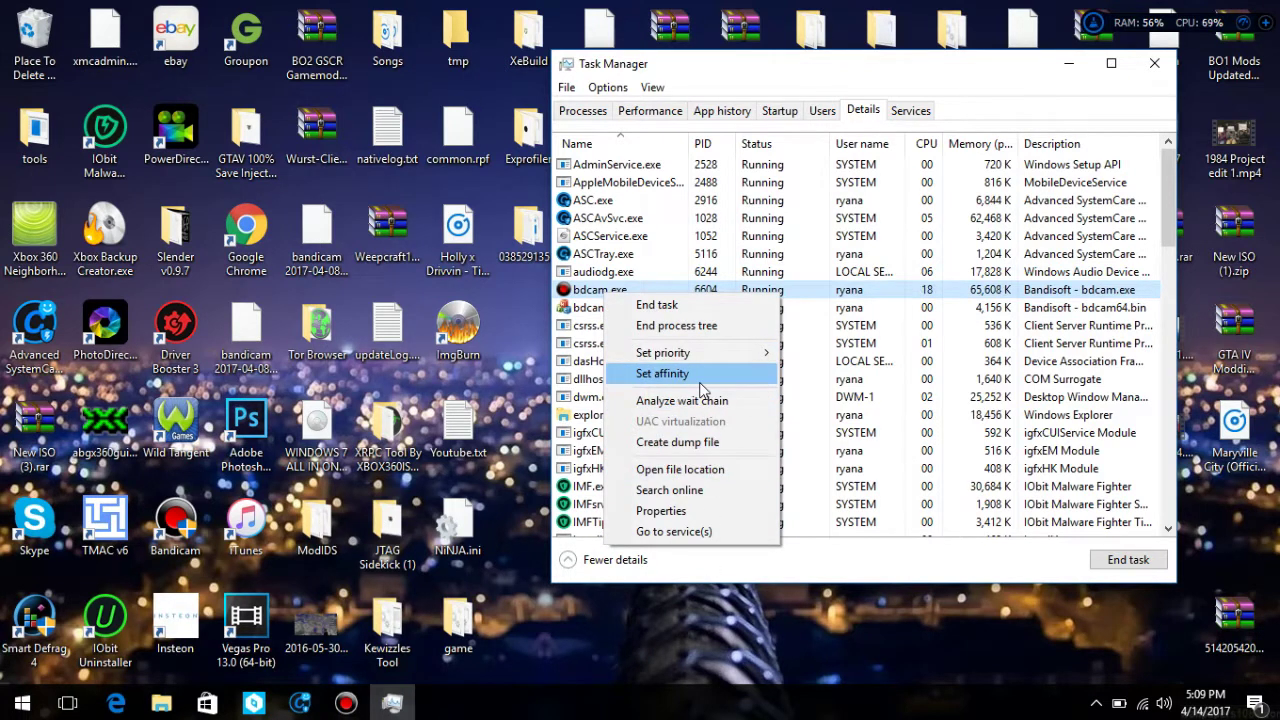
{"action": "left_click", "coordinate": [695, 373]}
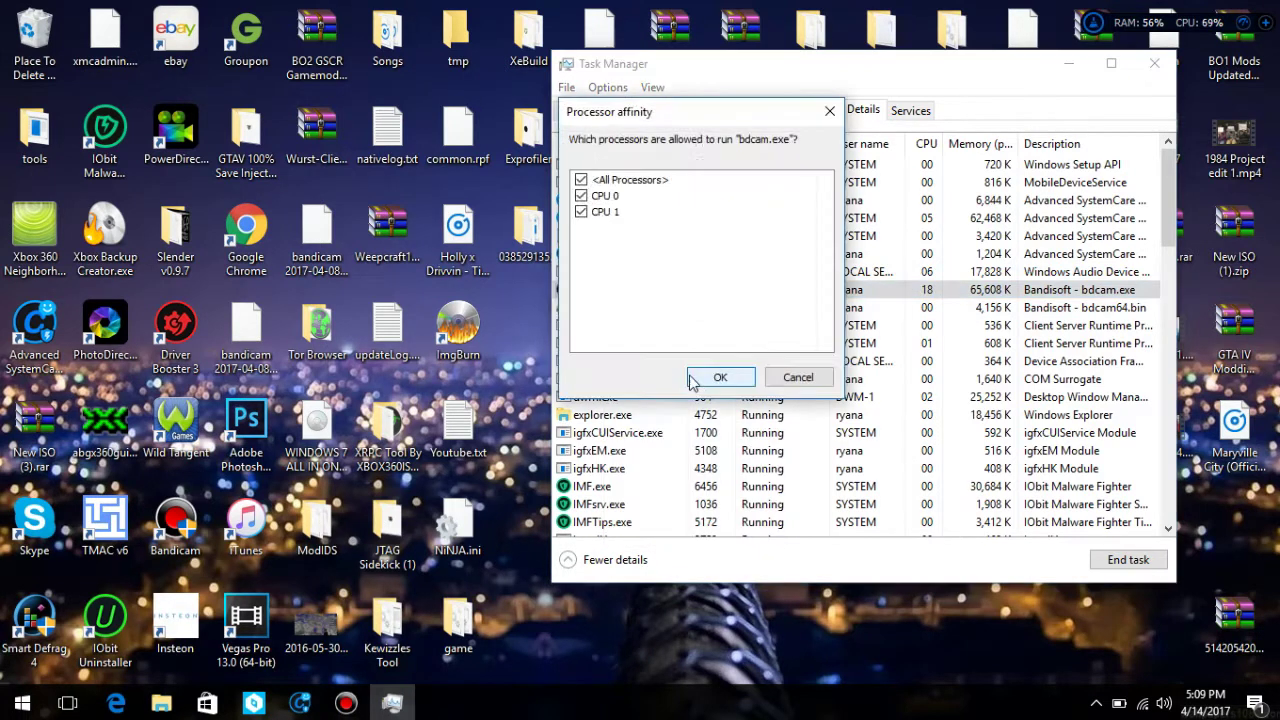
{"action": "left_click", "coordinate": [581, 196]}
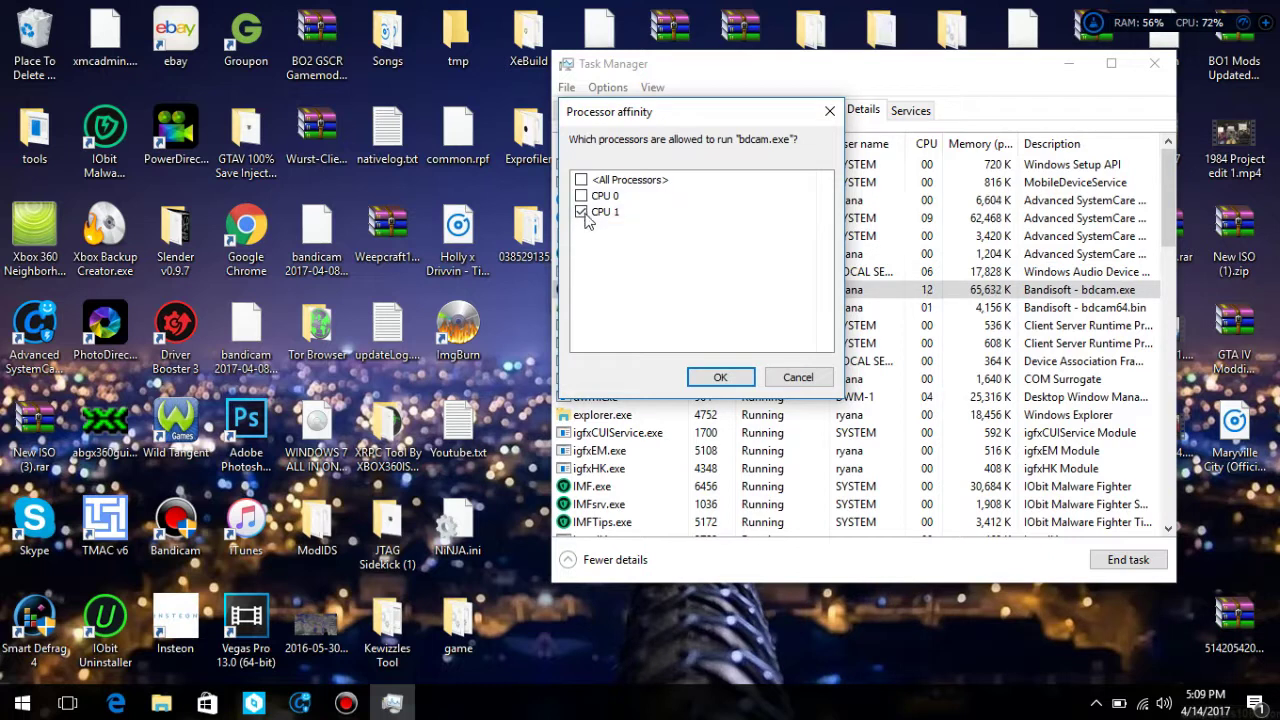
{"action": "left_click", "coordinate": [707, 378]}
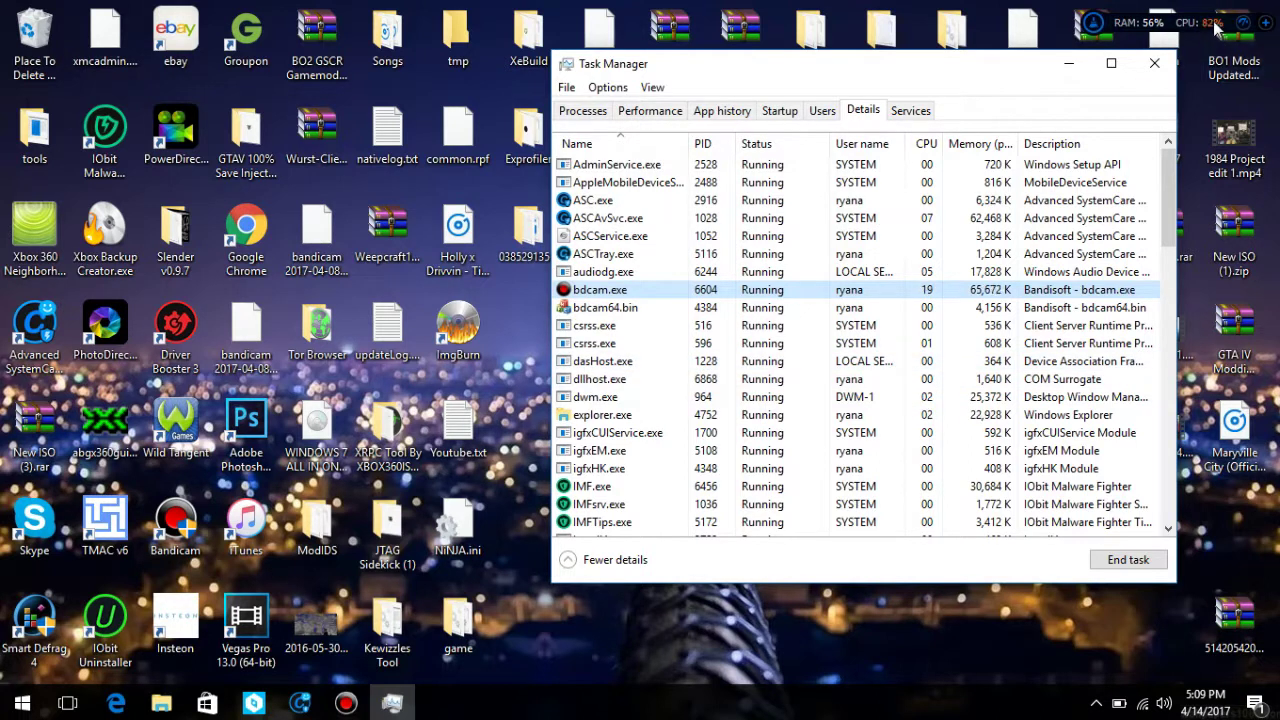
Step: Restrict the processor affinity of Task Manager's own Taskmgr.exe process to CPU 0 by excluding CPU 1
{"action": "left_click", "coordinate": [584, 112]}
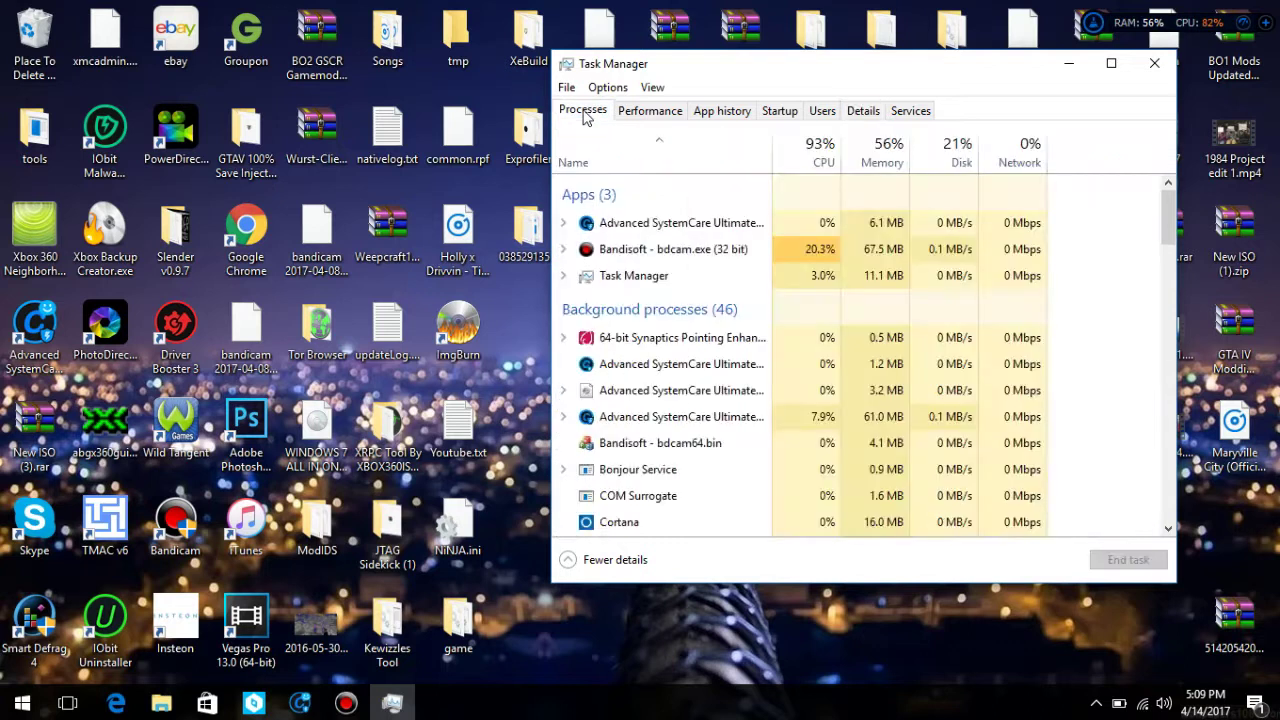
{"action": "right_click", "coordinate": [637, 285]}
{"action": "left_click", "coordinate": [700, 391]}
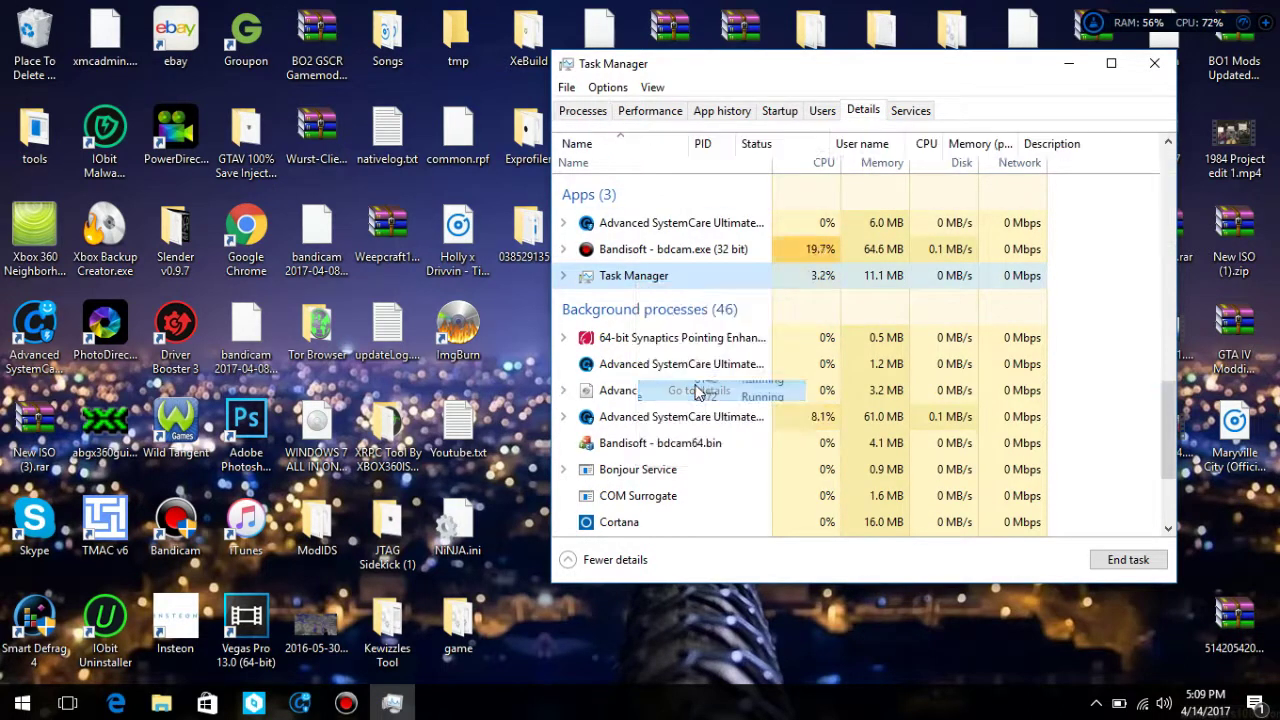
{"action": "right_click", "coordinate": [645, 522]}
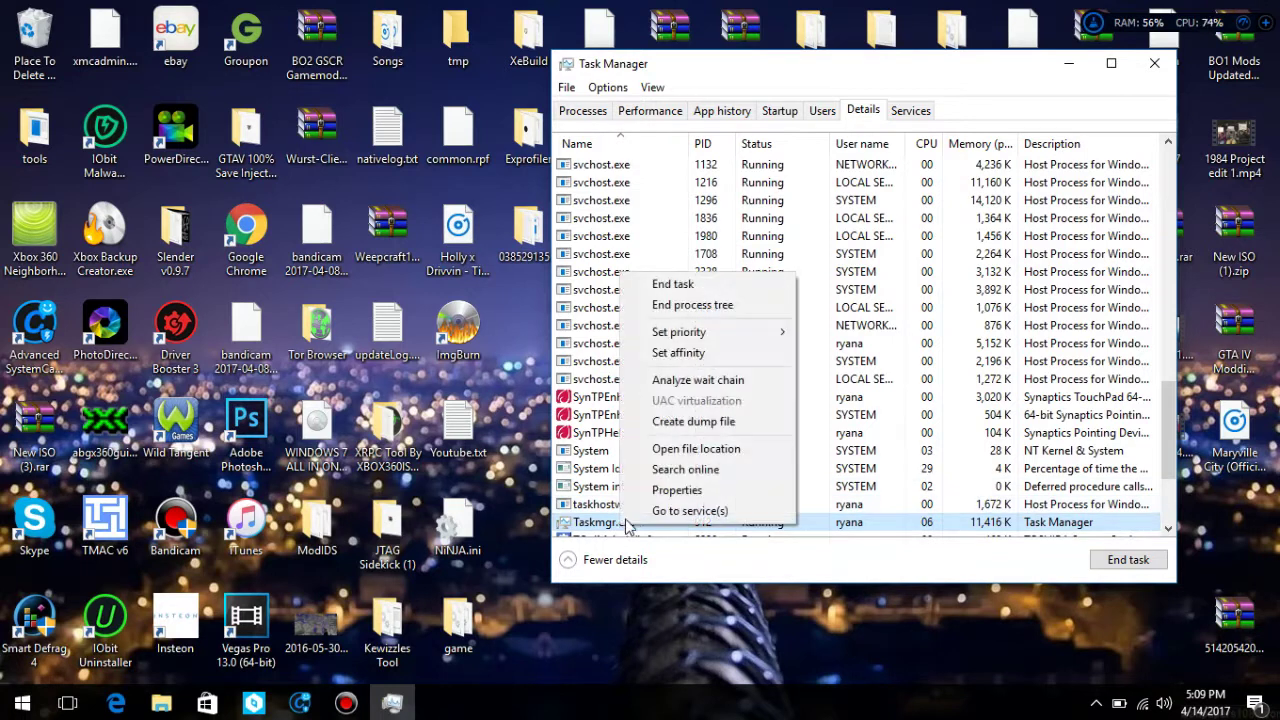
{"action": "left_click", "coordinate": [678, 353]}
{"action": "left_click", "coordinate": [583, 213]}
{"action": "left_click", "coordinate": [728, 378]}
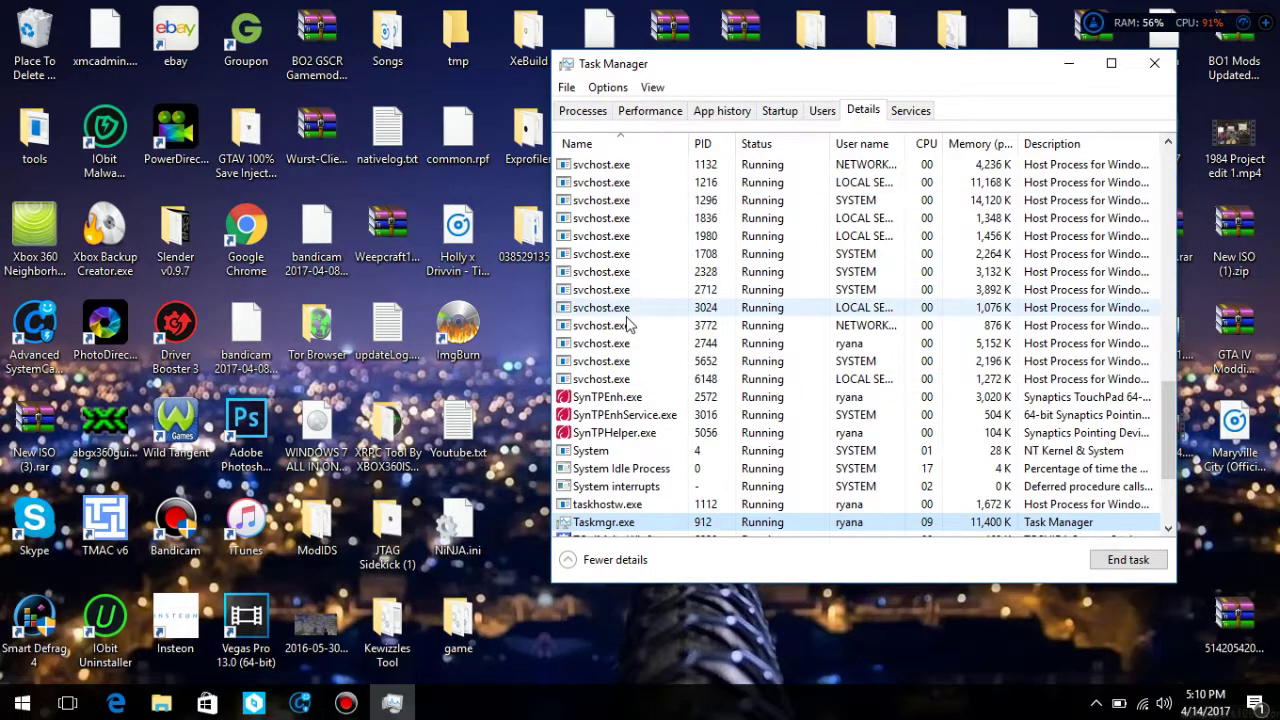
Step: Look through the detailed process list and check the CPU usage of the running apps
{"action": "scroll", "coordinate": [628, 330], "scroll_direction": "down", "scroll_amount": 1}
{"action": "scroll", "coordinate": [628, 330], "scroll_direction": "down", "scroll_amount": 2}
{"action": "scroll", "coordinate": [600, 400], "scroll_direction": "up", "scroll_amount": 15}
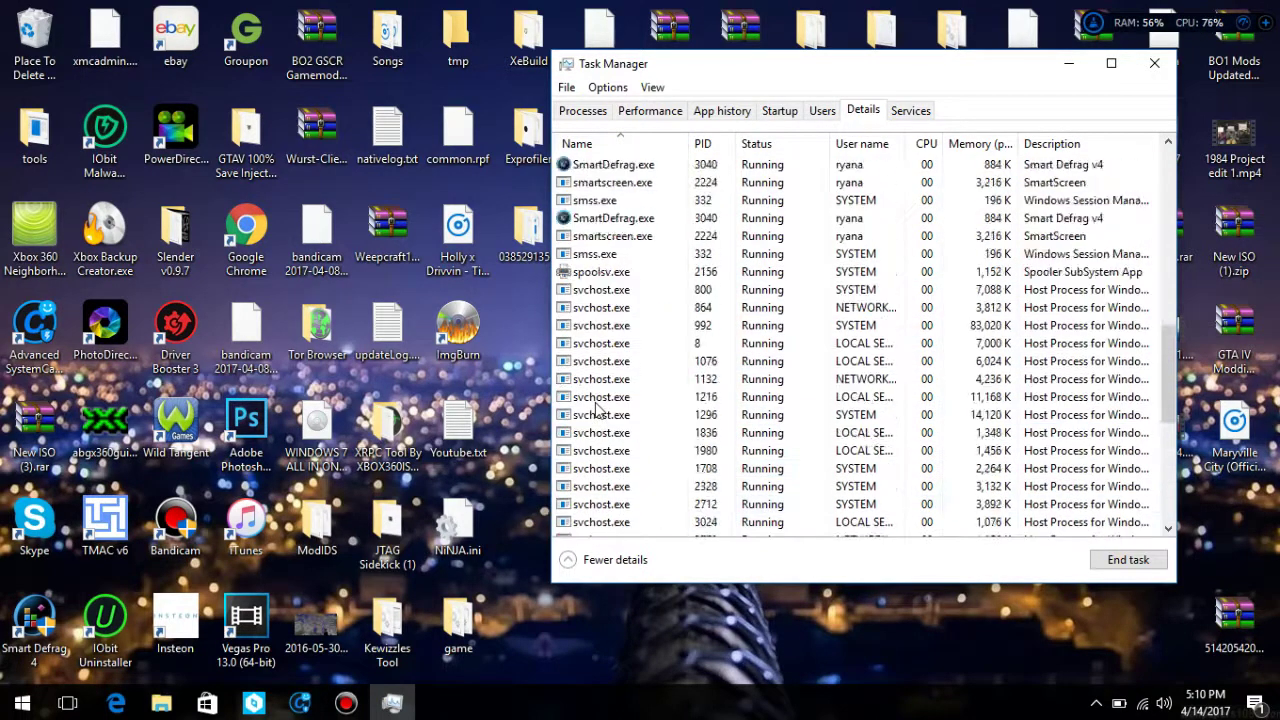
{"action": "scroll", "coordinate": [597, 405], "scroll_direction": "up", "scroll_amount": 5}
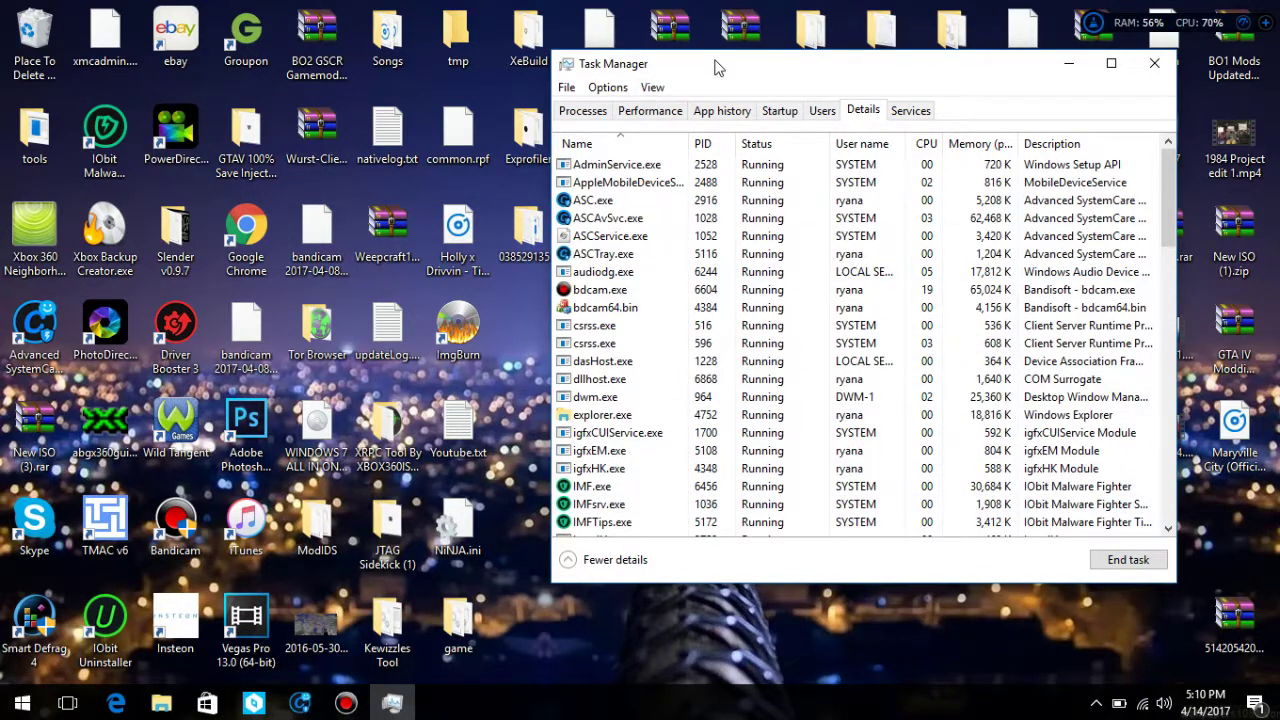
{"action": "left_click_drag", "start_coordinate": [715, 67], "coordinate": [686, 79]}
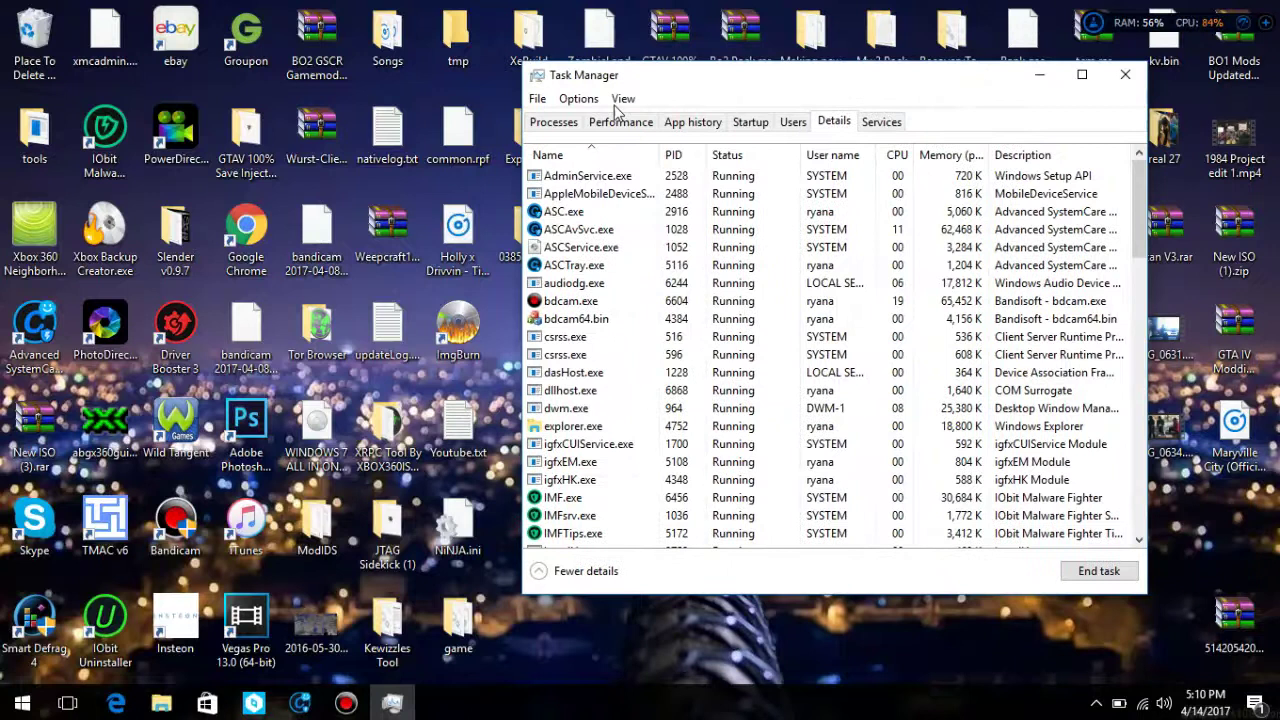
{"action": "left_click", "coordinate": [551, 126]}
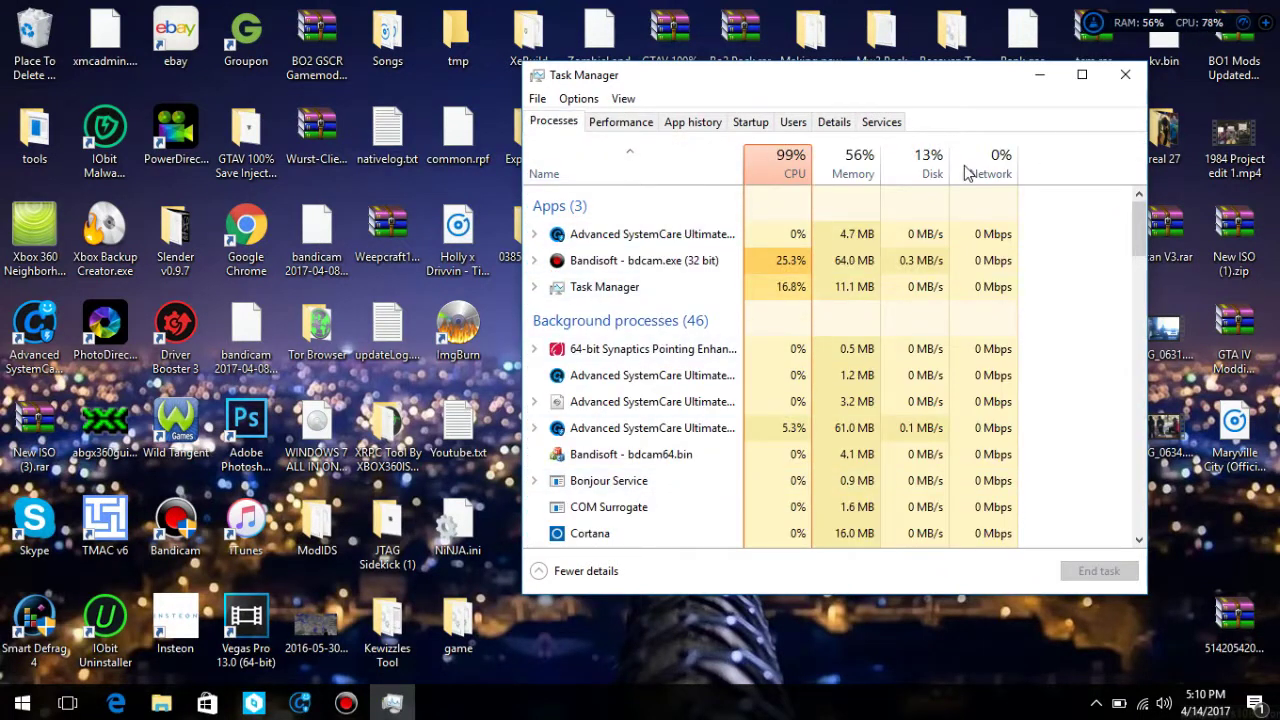
Step: Close Task Manager and move TOR_Video.mp4 next to Titan V3.rar on the desktop
{"action": "left_click", "coordinate": [1126, 75]}
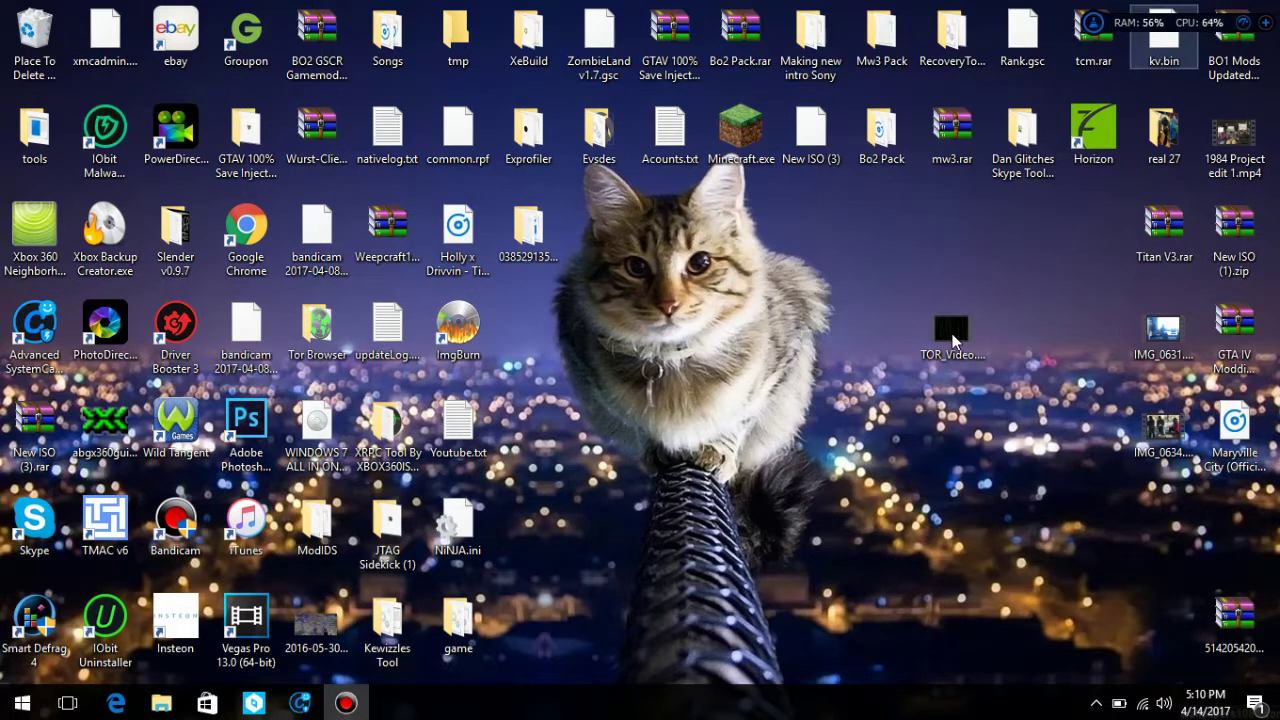
{"action": "left_click_drag", "start_coordinate": [948, 336], "coordinate": [1093, 232]}
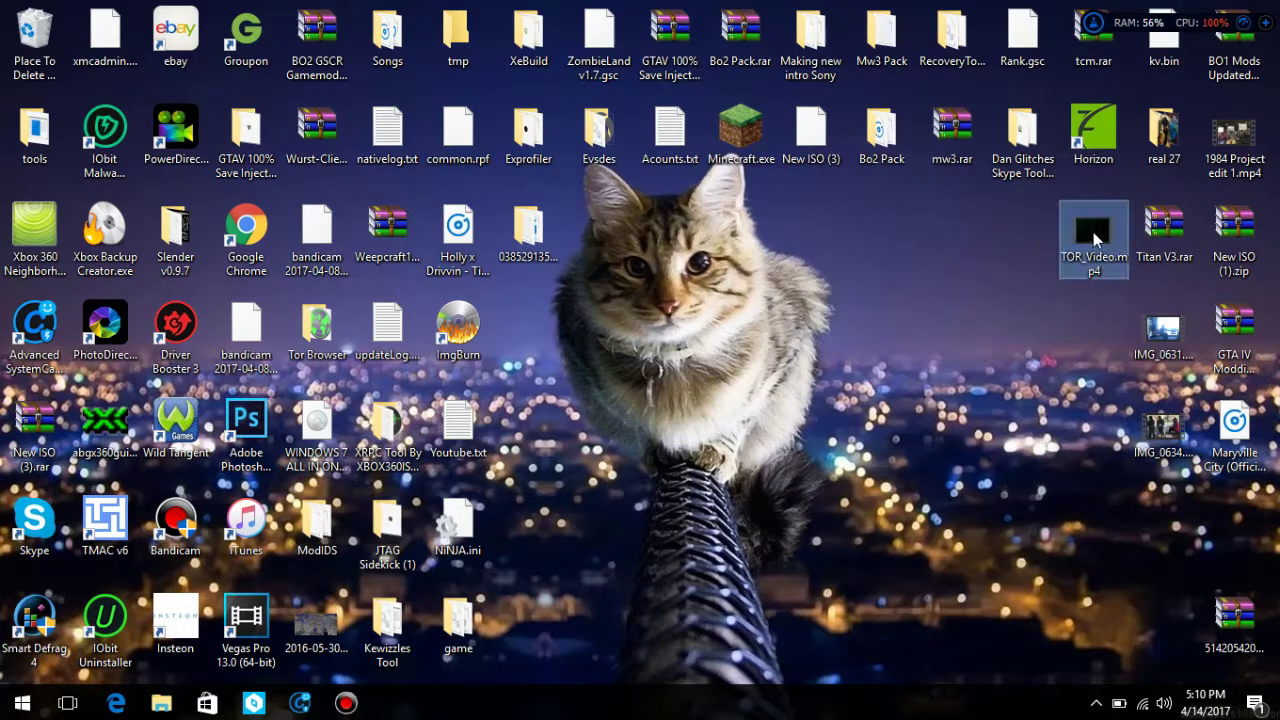
{"action": "left_click", "coordinate": [3, 8]}
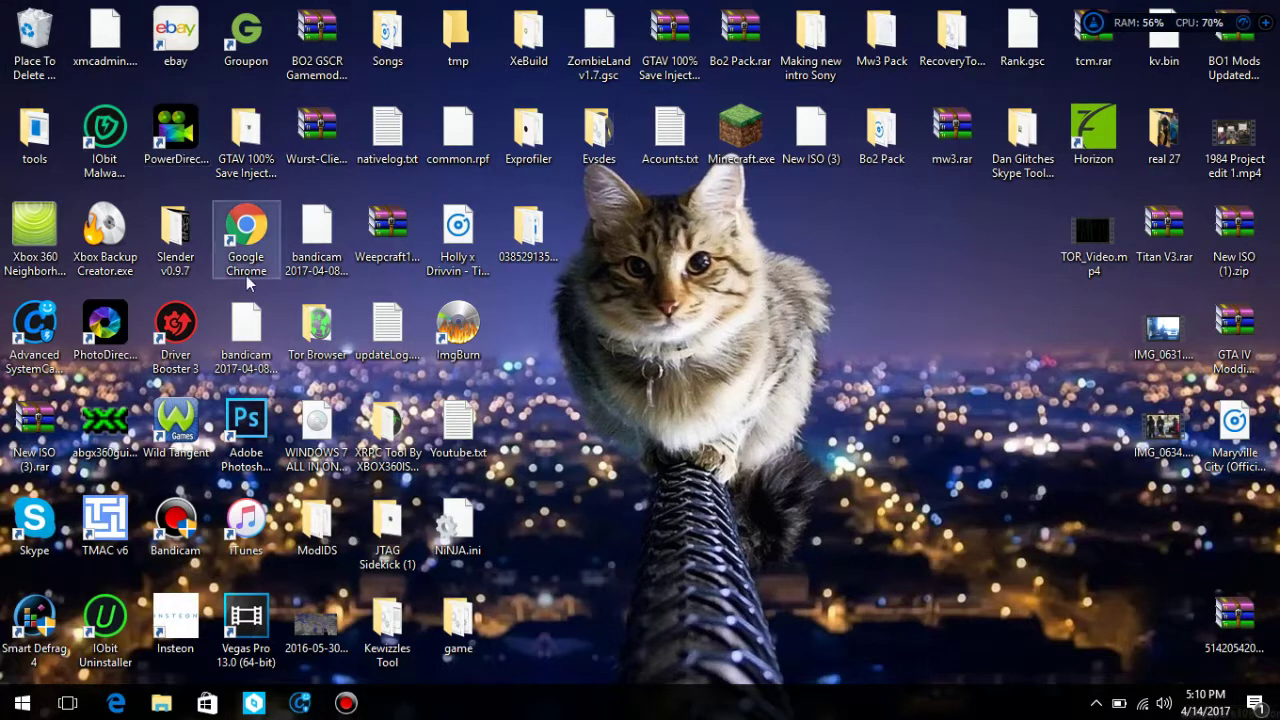